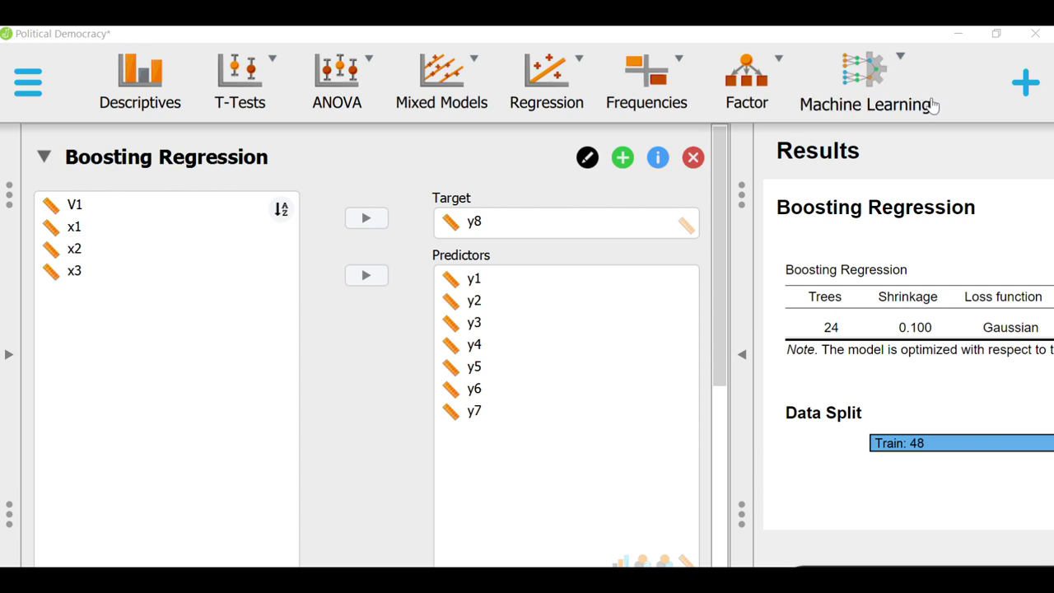
Close the Machine Learning analyses list and bring up the 'Related fields' slide.
click(862, 85)
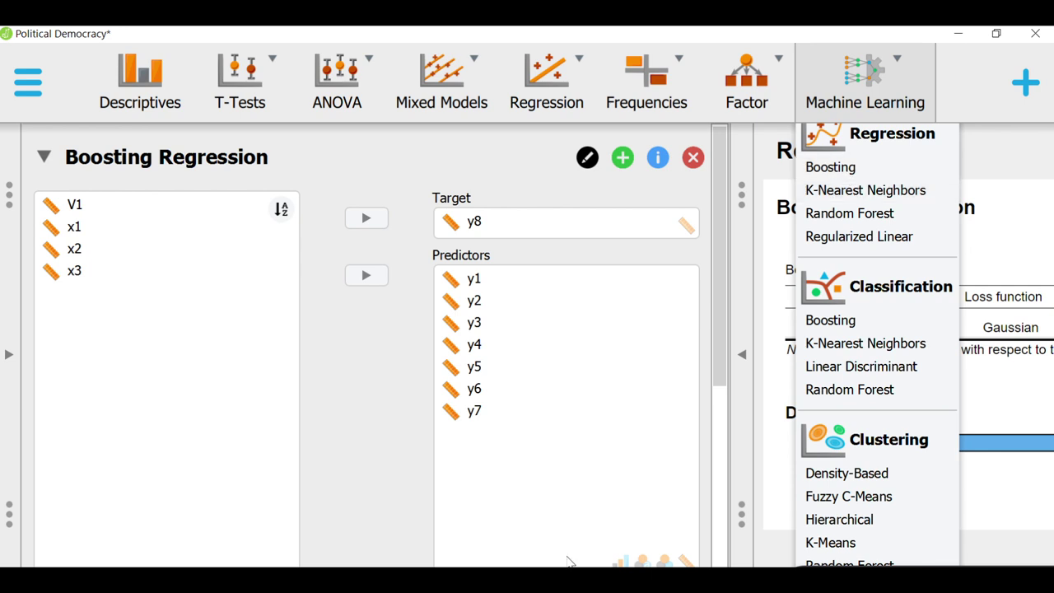
key(Escape)
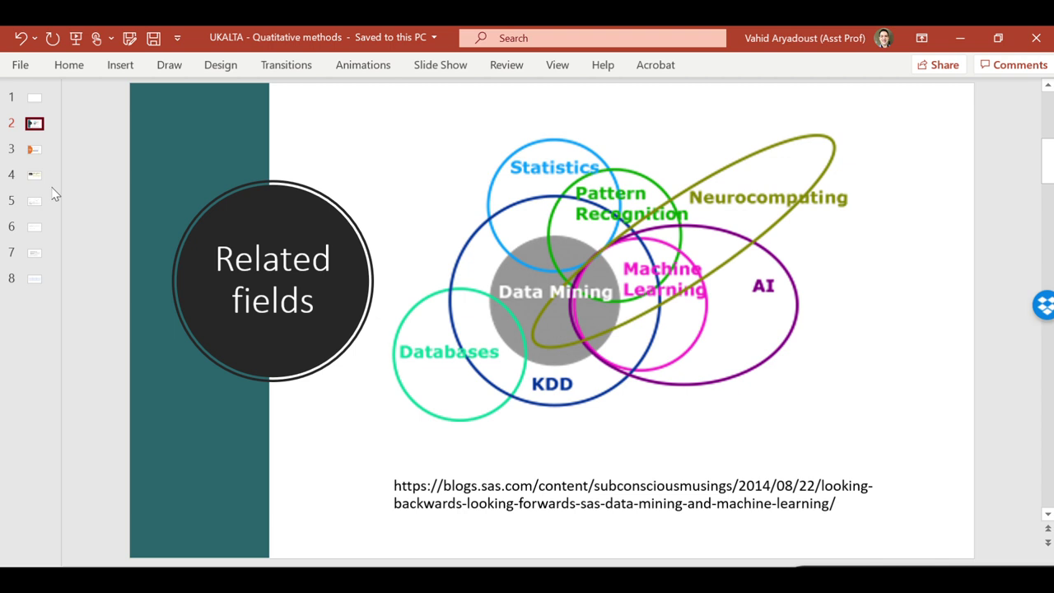
drag(36, 152, 35, 153)
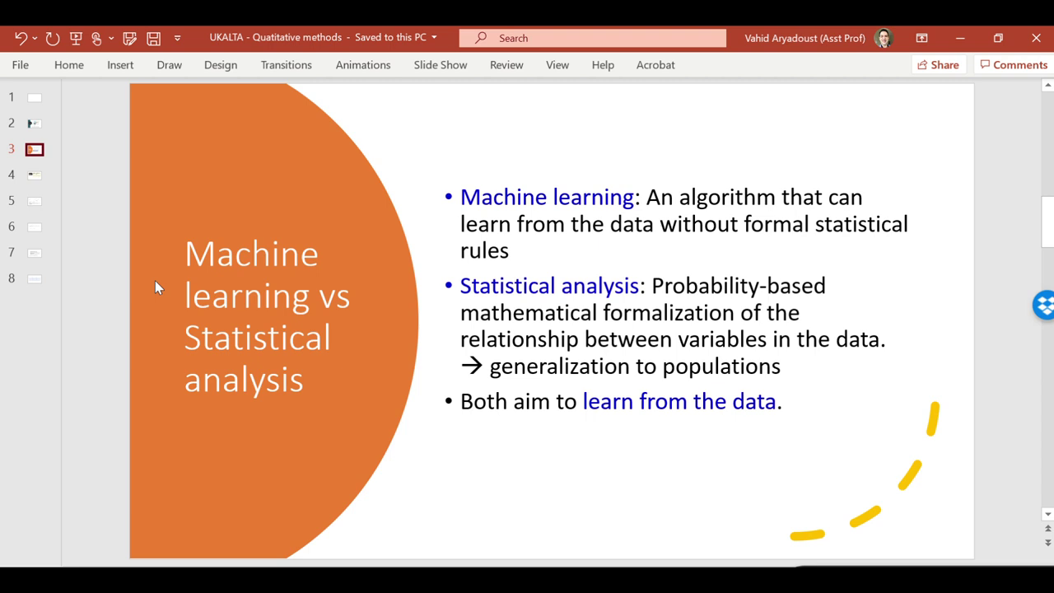
Show the Terminology slide mapping statistics terms to machine learning terms.
click(35, 176)
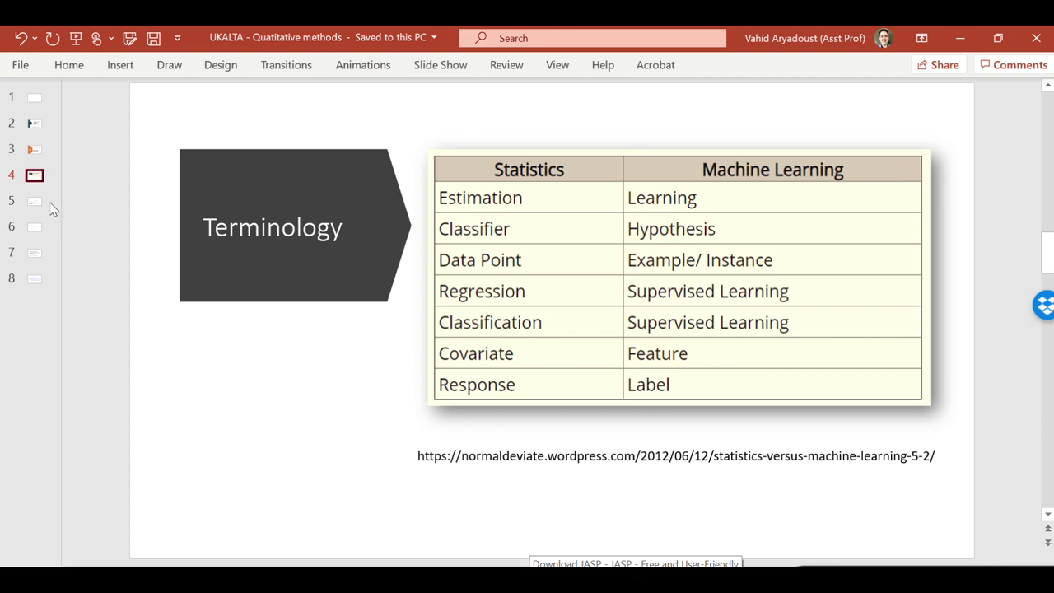
Show the slide about the accuracy of the models' fit.
click(34, 203)
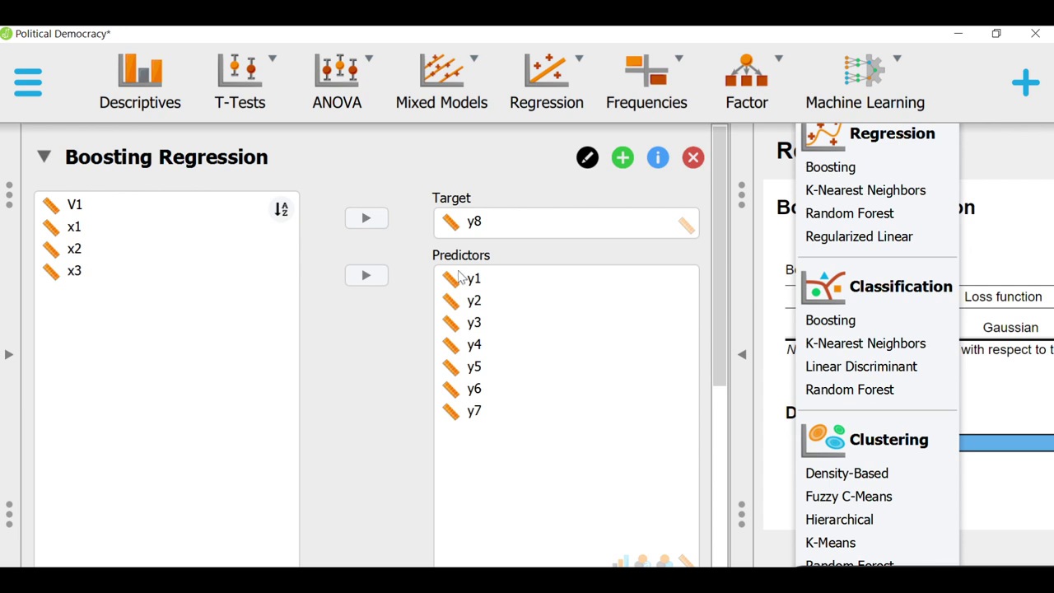
Close the Machine Learning list, collapse and re-expand the Boosting Regression settings, then open the main file menu.
click(444, 117)
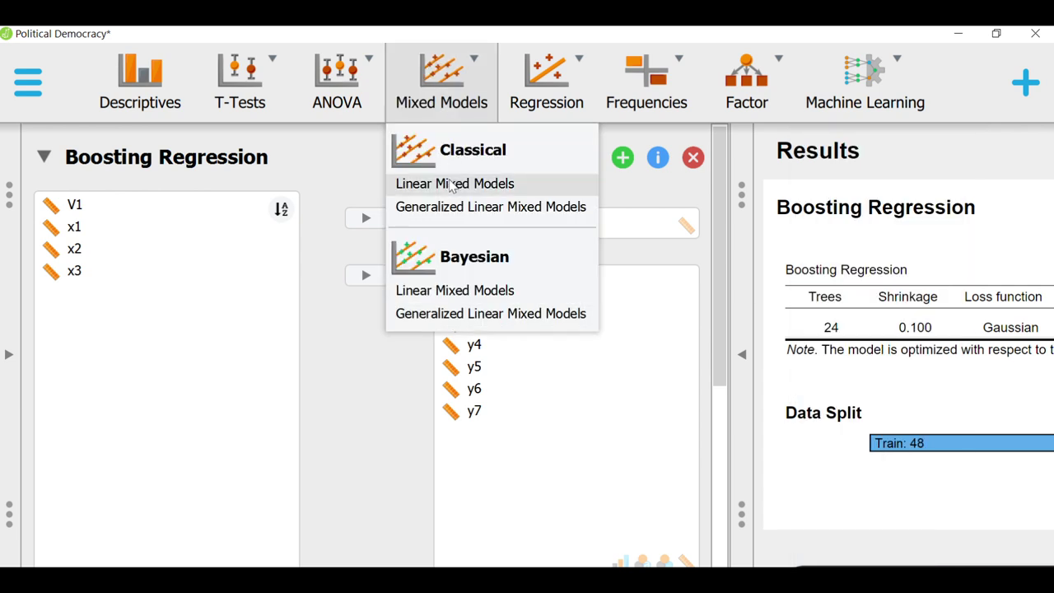
click(307, 158)
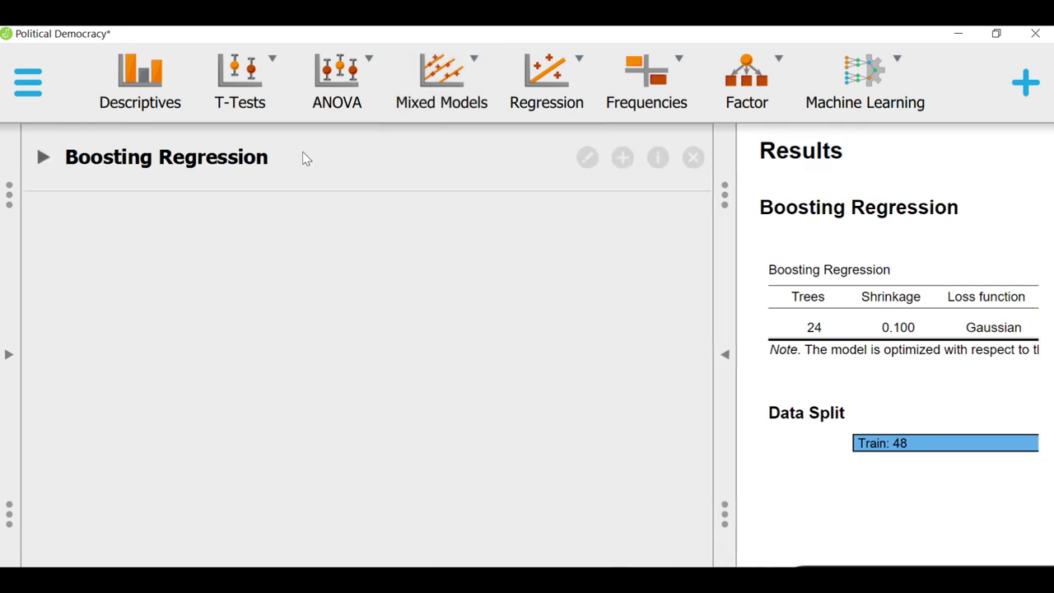
click(302, 156)
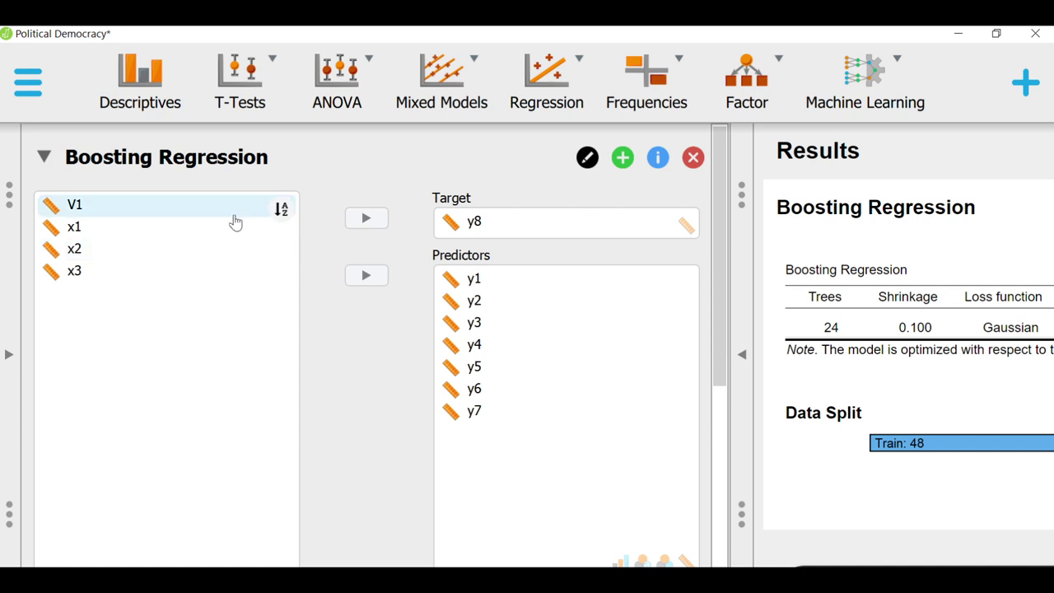
click(43, 92)
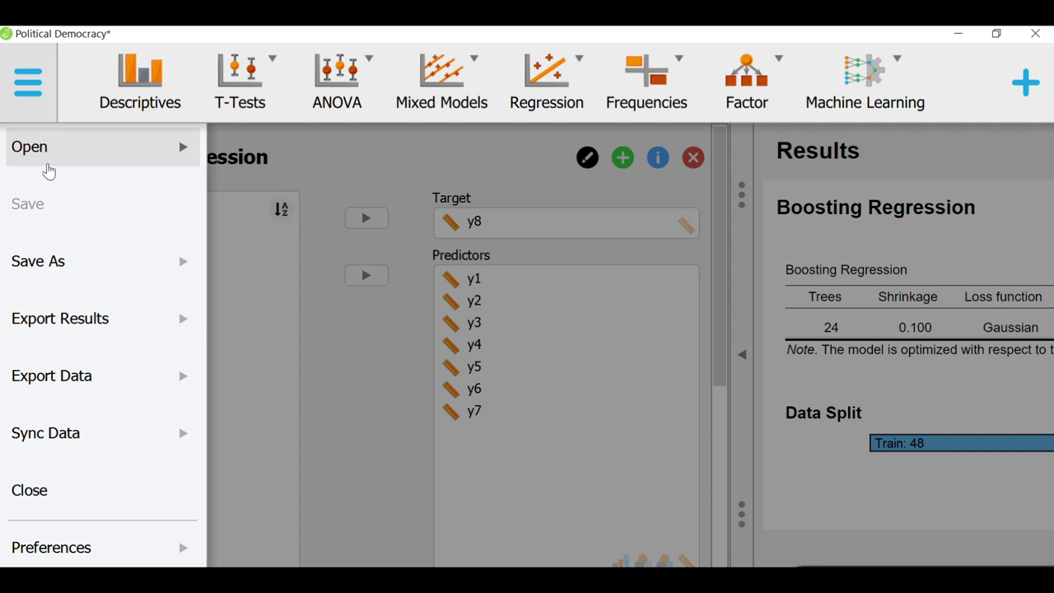
click(46, 158)
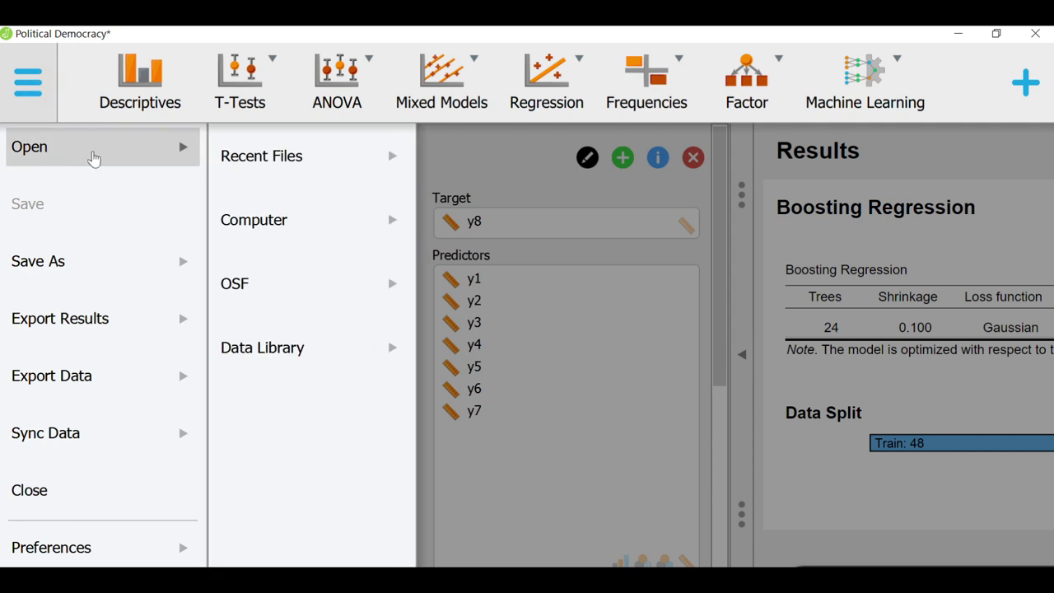
click(221, 167)
click(317, 223)
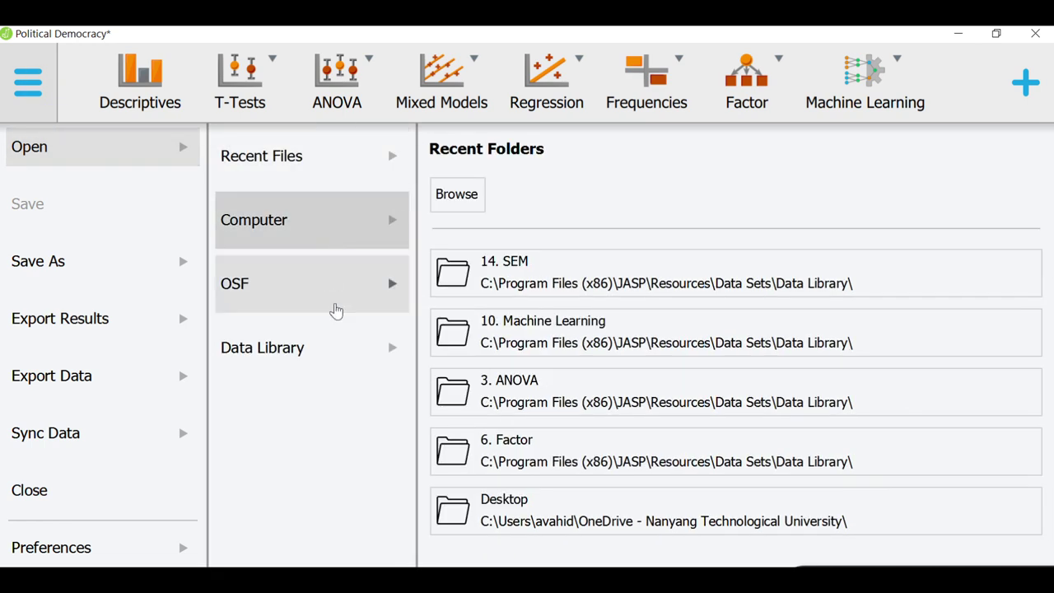
click(336, 311)
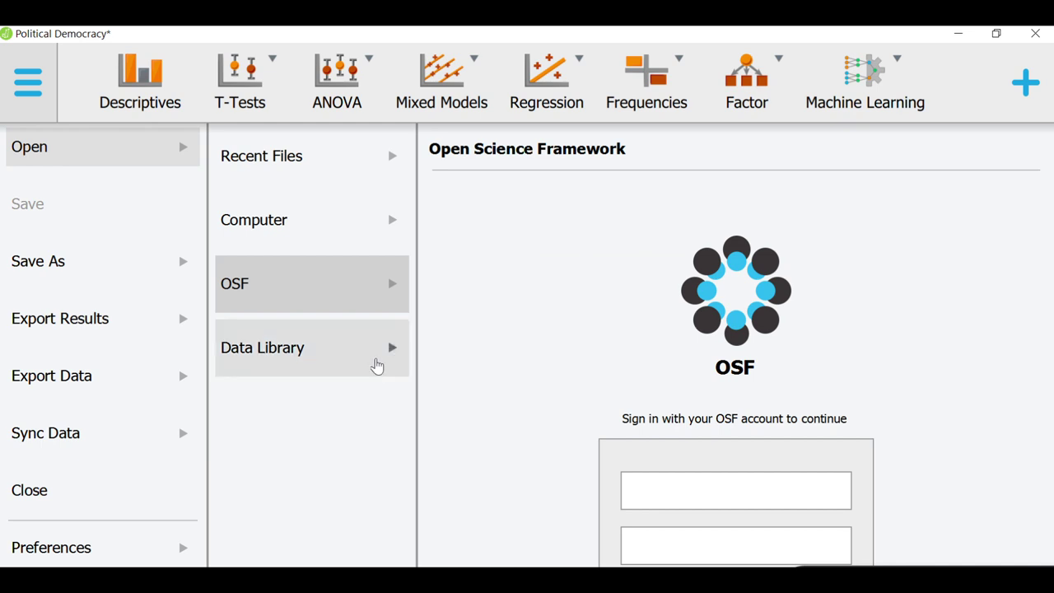
click(377, 365)
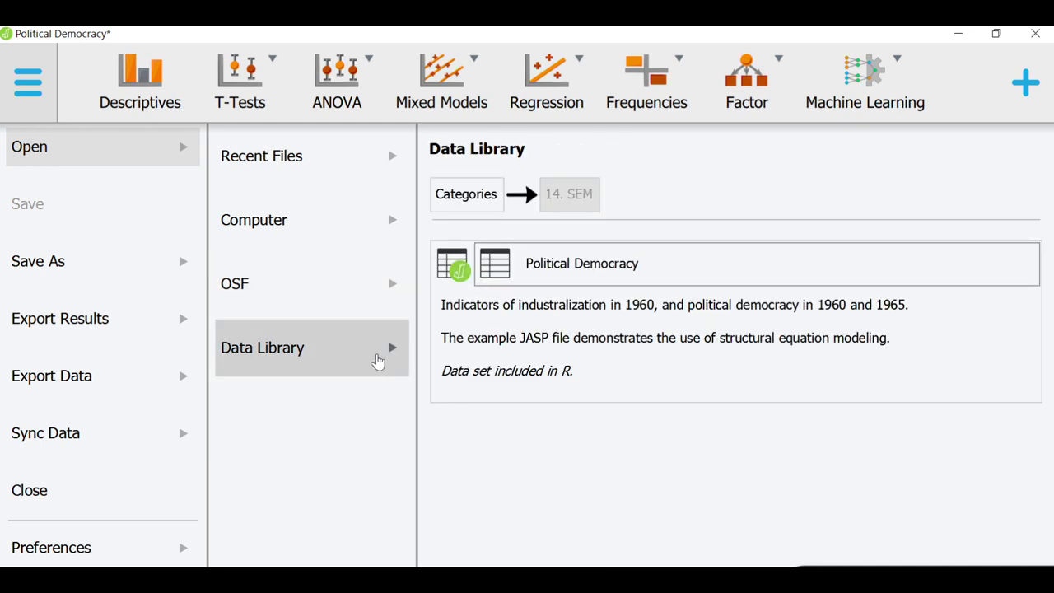
click(377, 362)
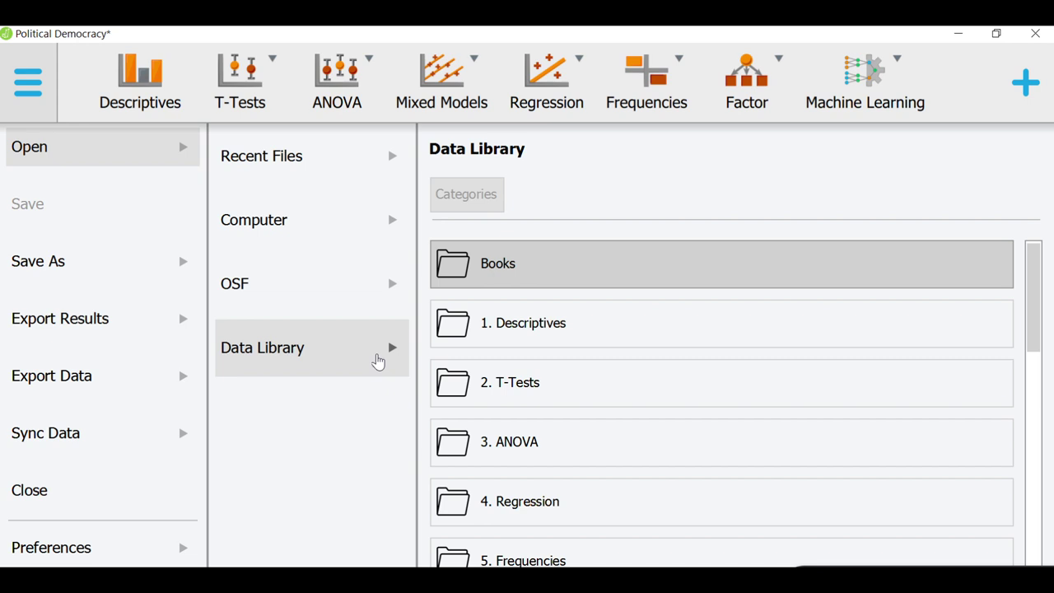
scroll(642, 348, down, 5)
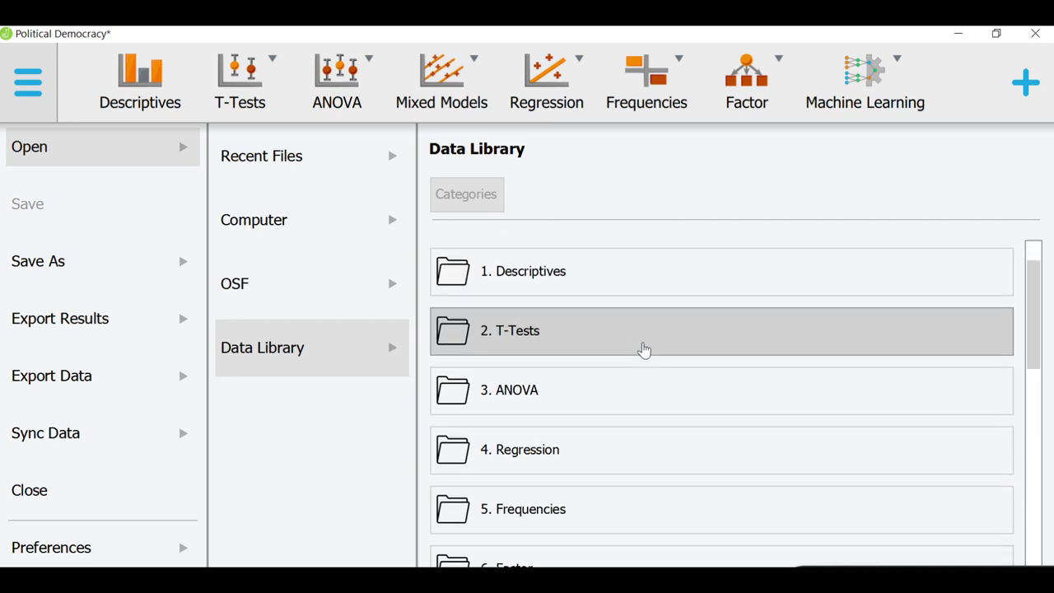
scroll(731, 455, down, 8)
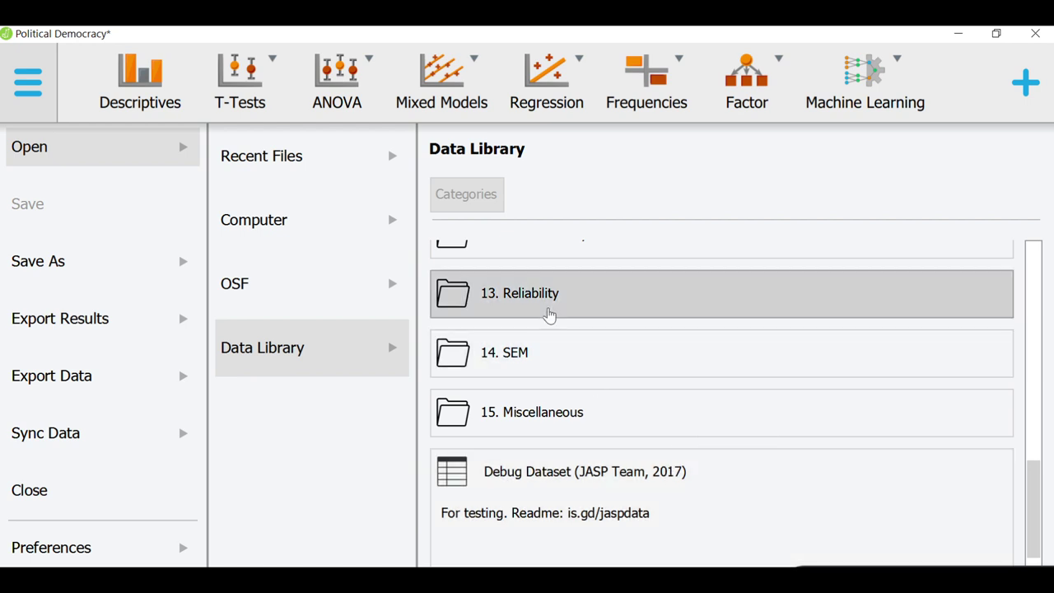
scroll(556, 321, up, 4)
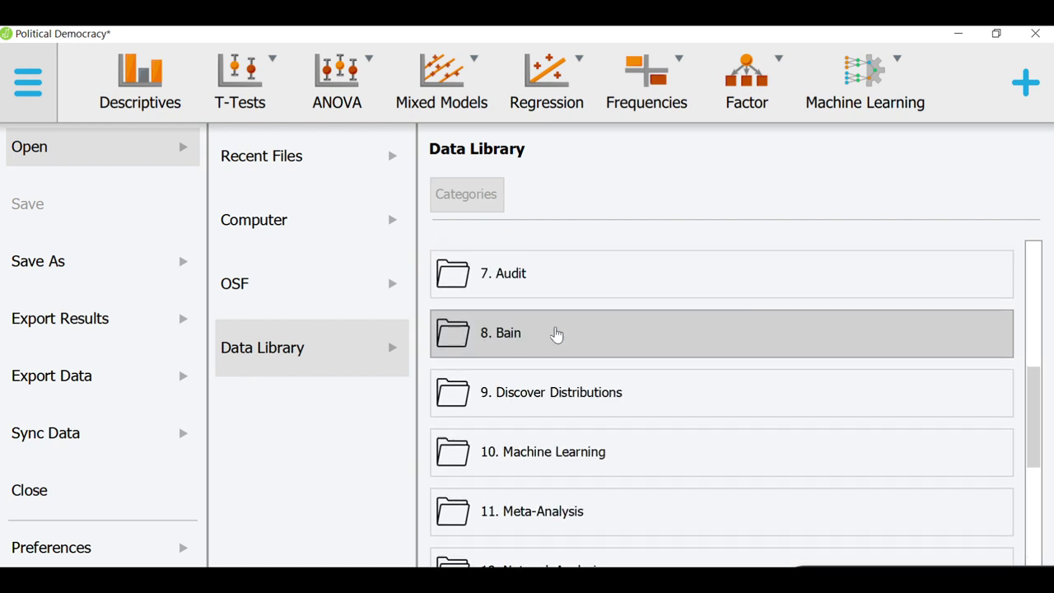
scroll(557, 334, down, 1)
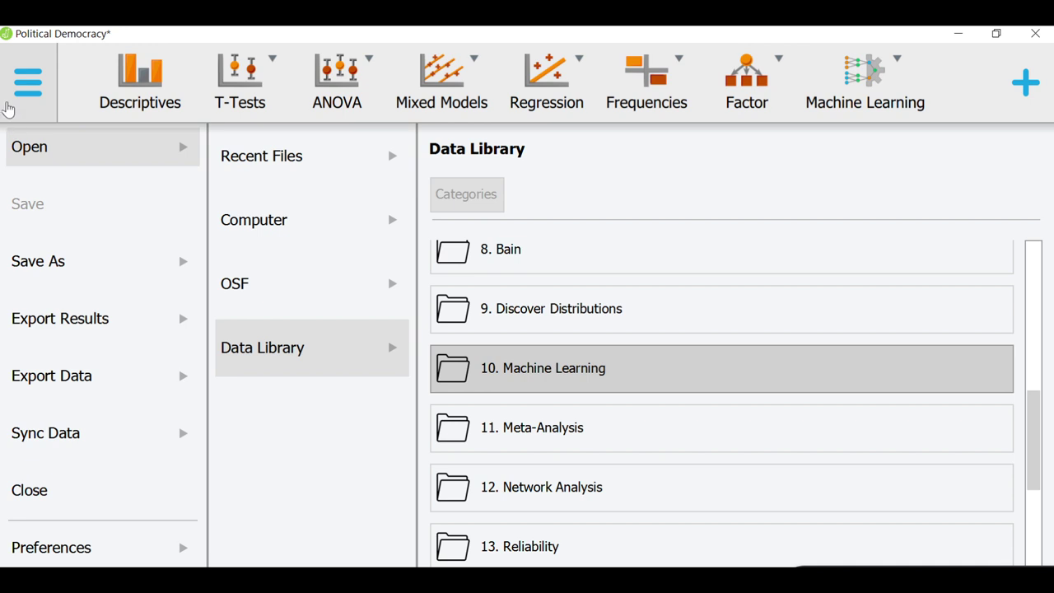
click(8, 109)
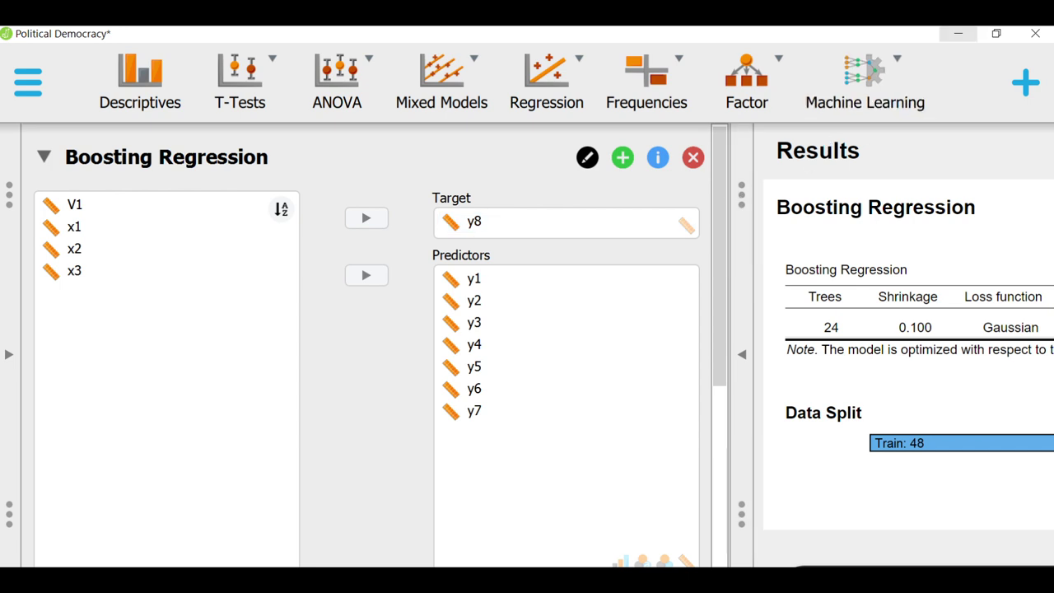
Remove the Boosting Regression analysis, check the modules panel, and reopen the Machine Learning analyses list.
click(692, 159)
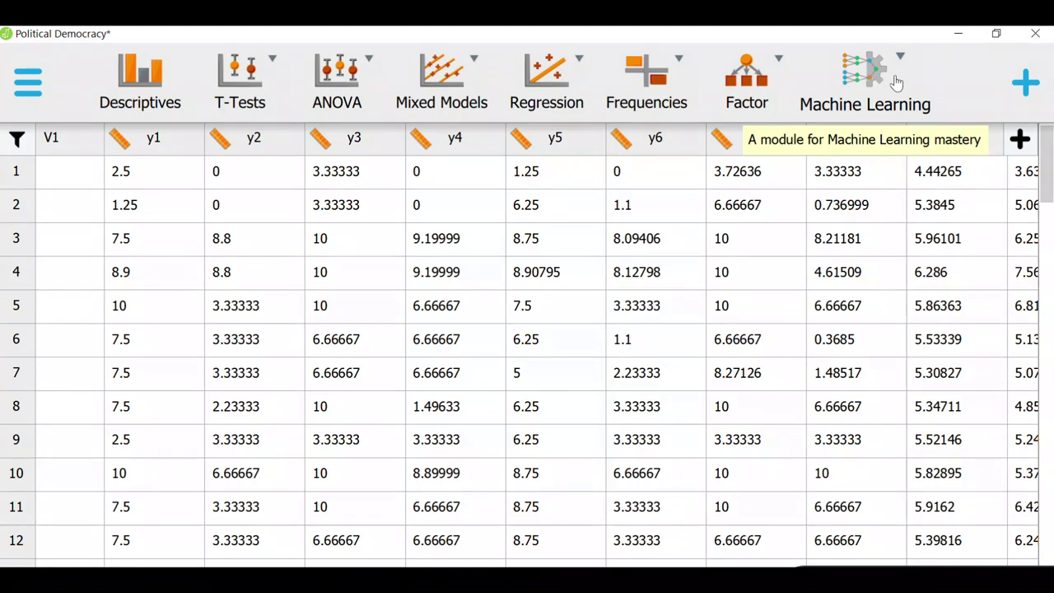
click(1021, 96)
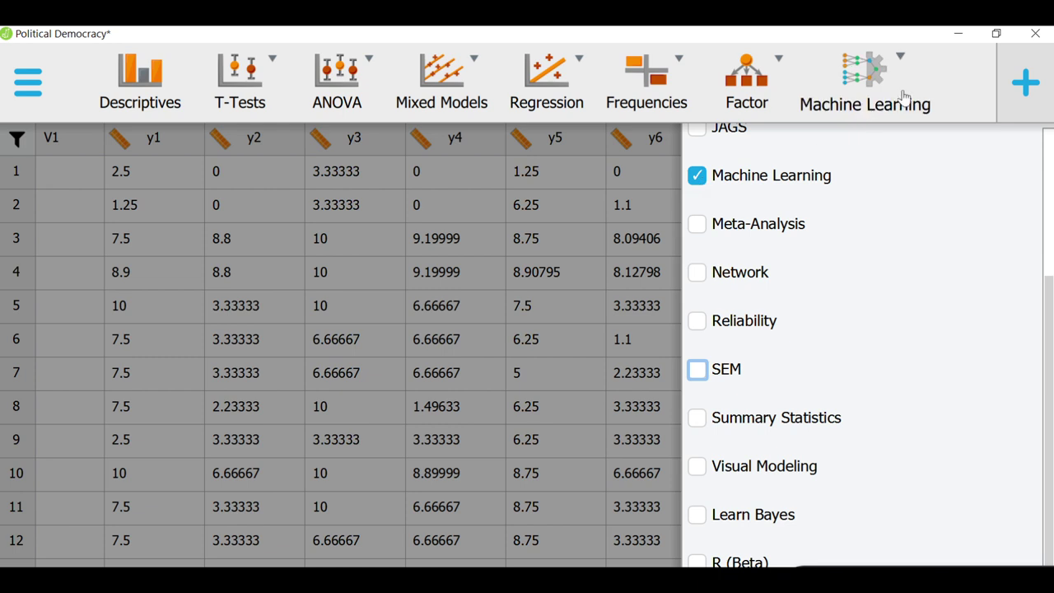
click(973, 90)
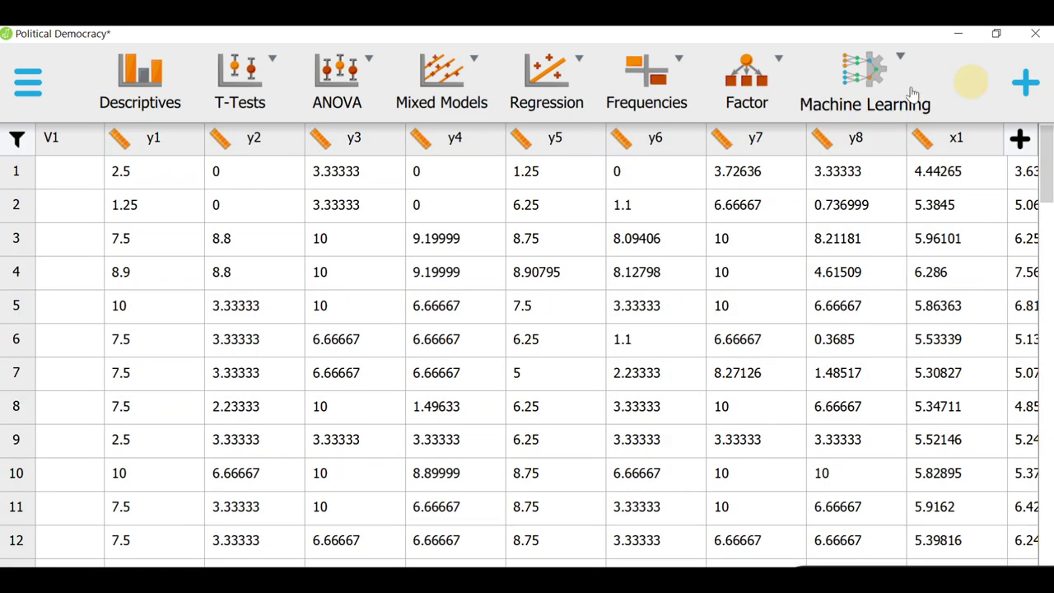
click(864, 101)
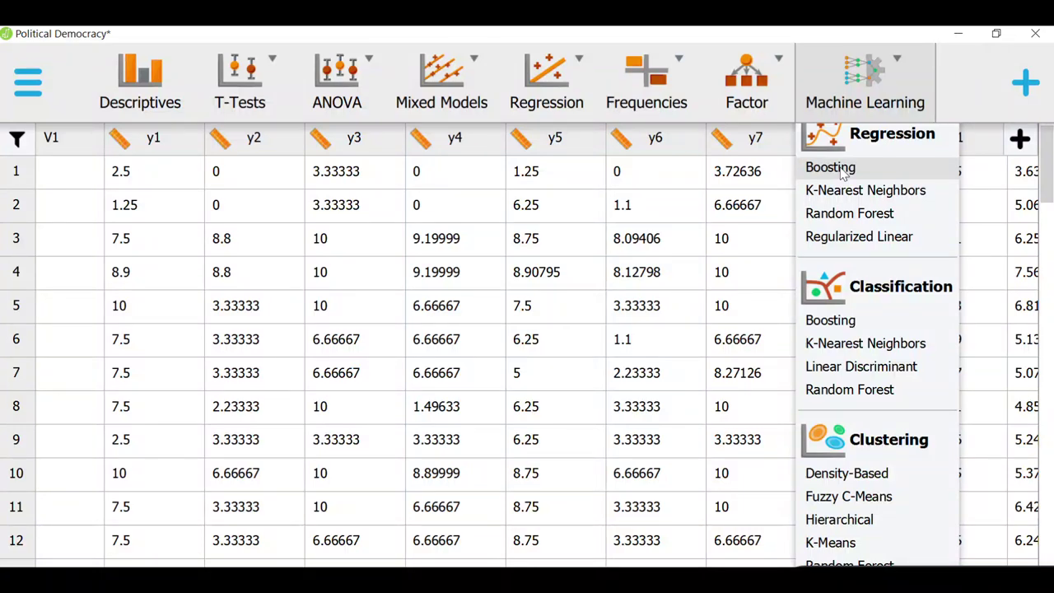
Add a new empty Boosting Regression analysis, then switch to the web browser.
click(831, 167)
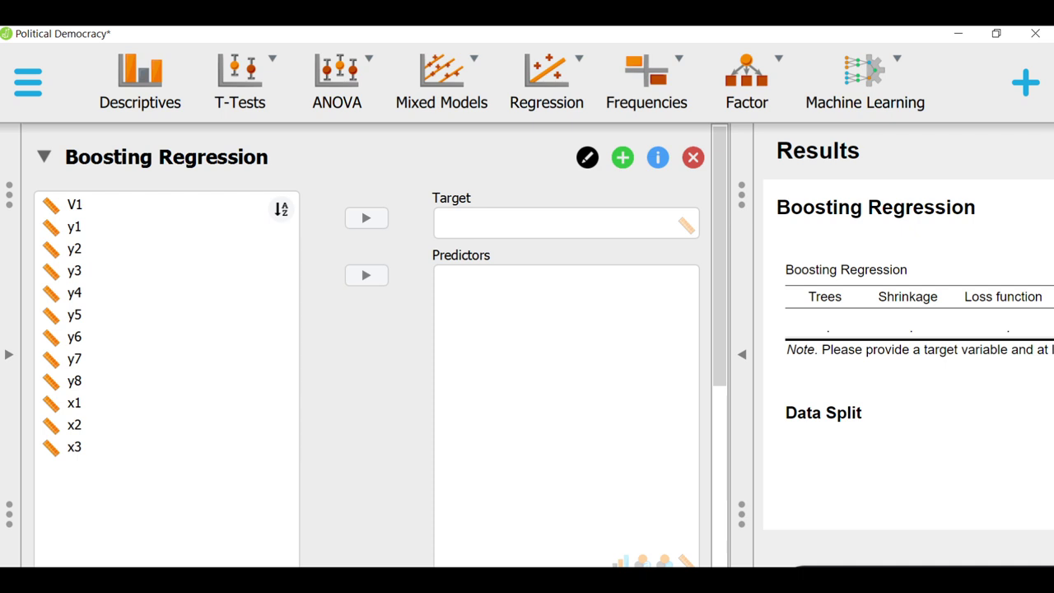
key(alt+Tab)
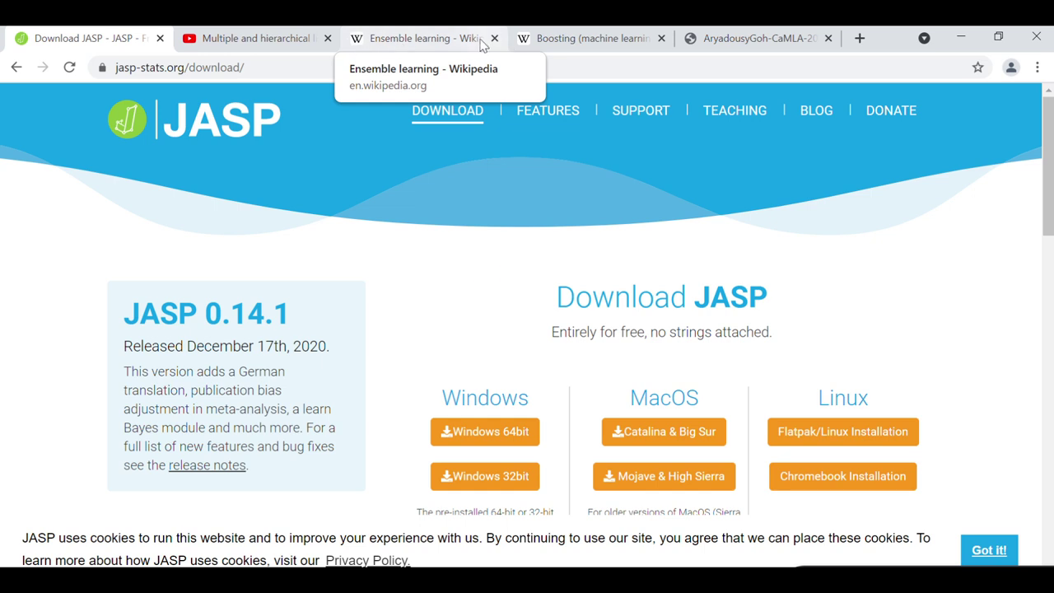
Read the Ensemble learning Wikipedia article, then move to the Boosting (machine learning) article.
click(430, 45)
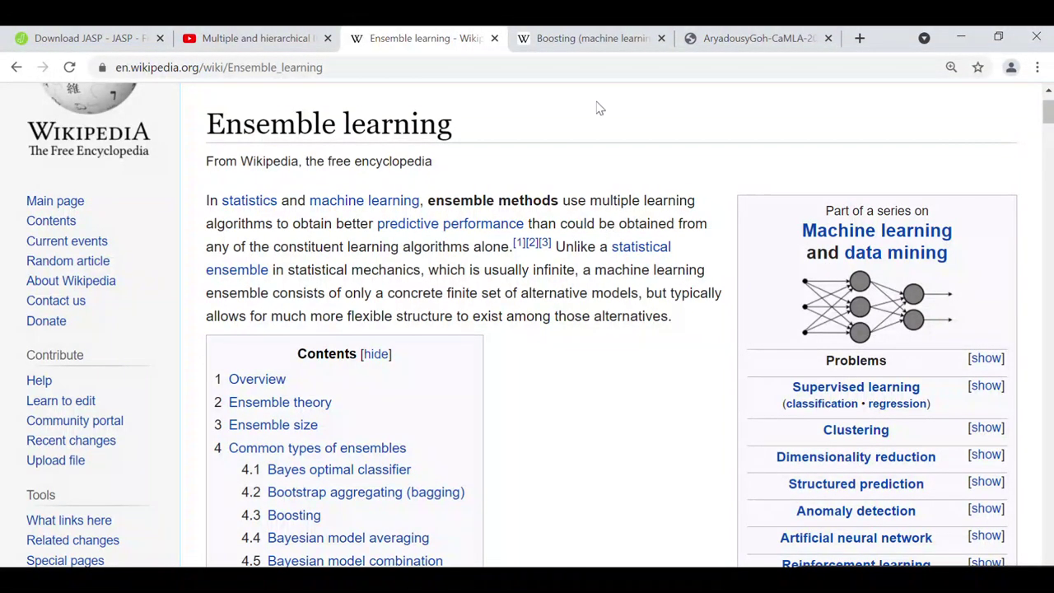
click(590, 51)
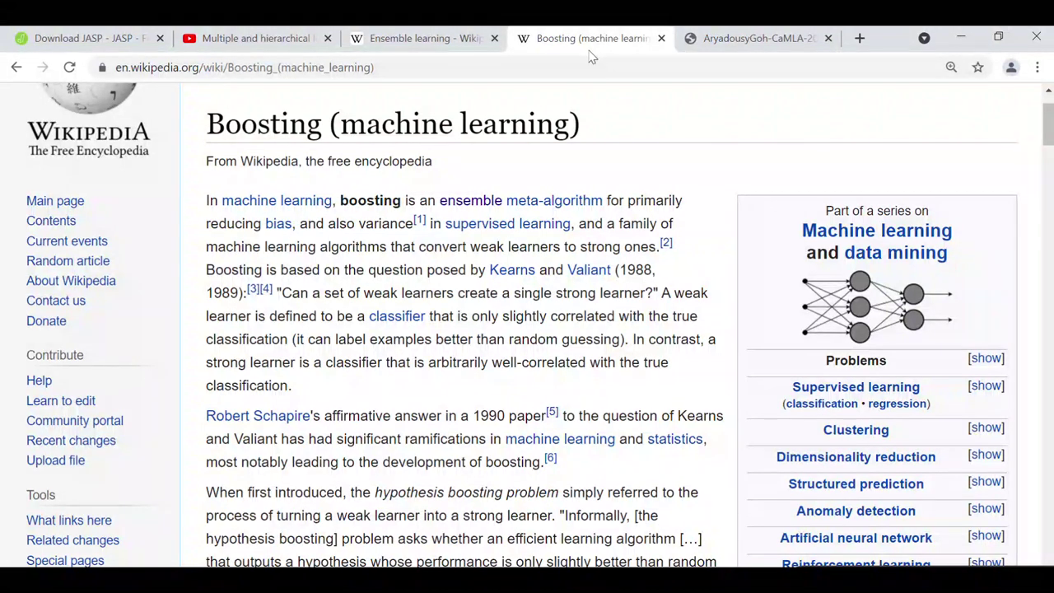
mouse_move(589, 56)
mouse_down()
mouse_move(608, 125)
mouse_move(583, 30)
mouse_move(595, 129)
mouse_move(585, 65)
mouse_move(595, 40)
mouse_move(571, 46)
mouse_up()
mouse_move(601, 580)
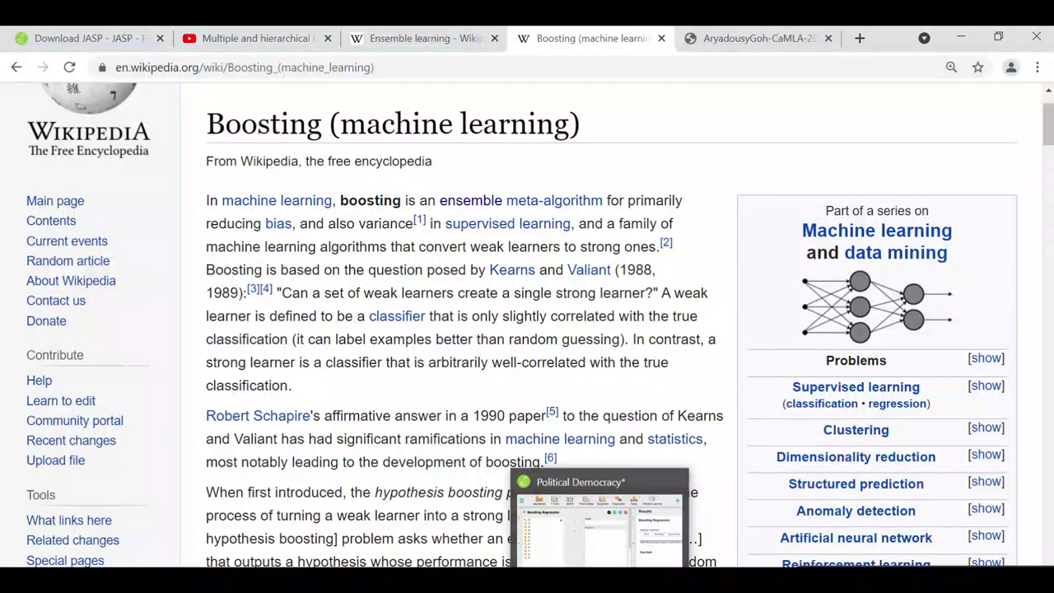
click(601, 581)
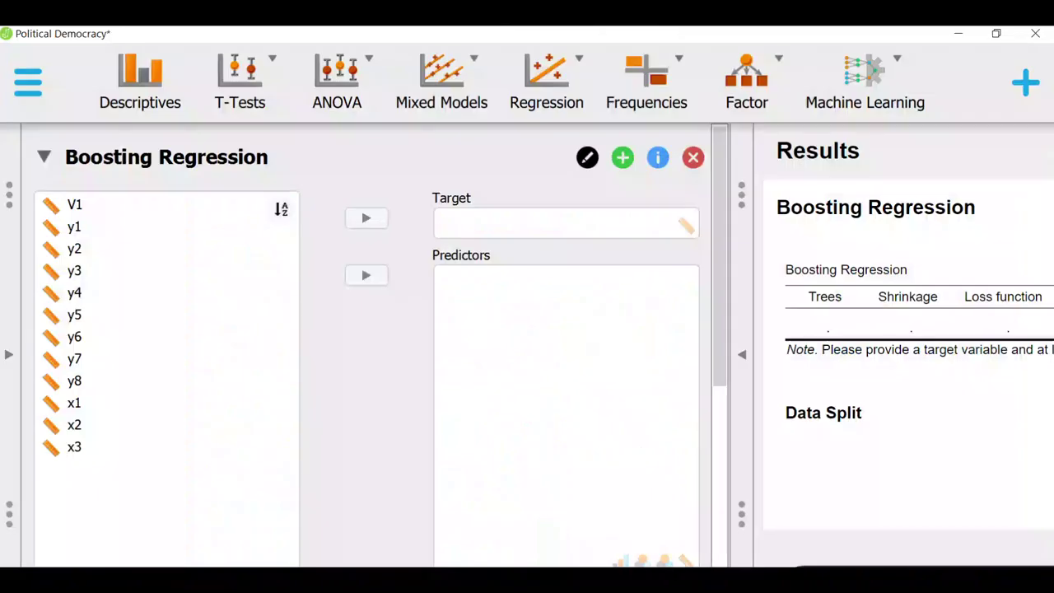
Set y2 as the Boosting Regression target variable, replacing the earlier y1 and y8 tries.
click(72, 234)
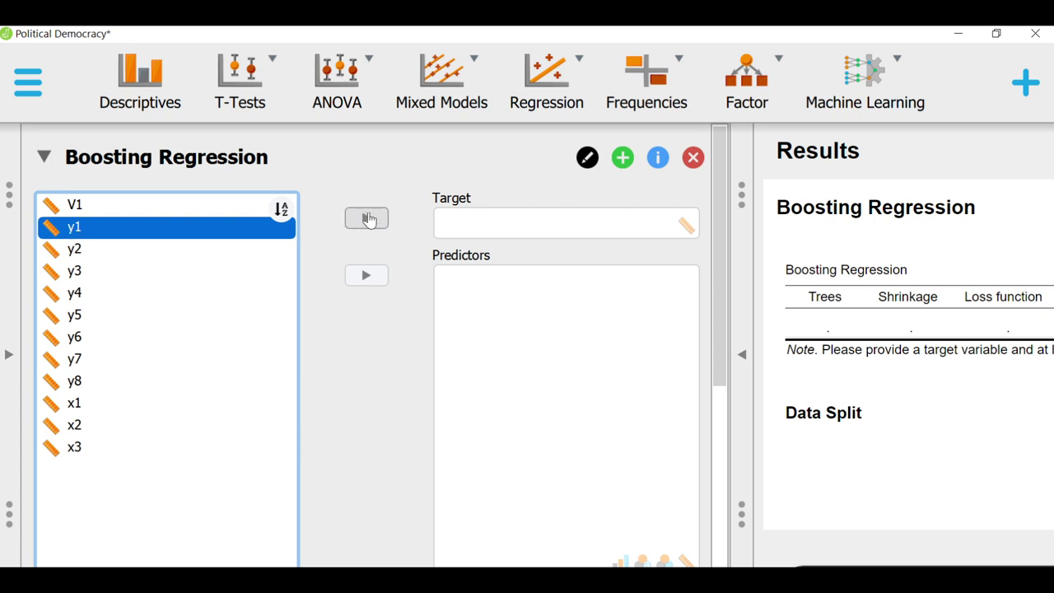
click(367, 218)
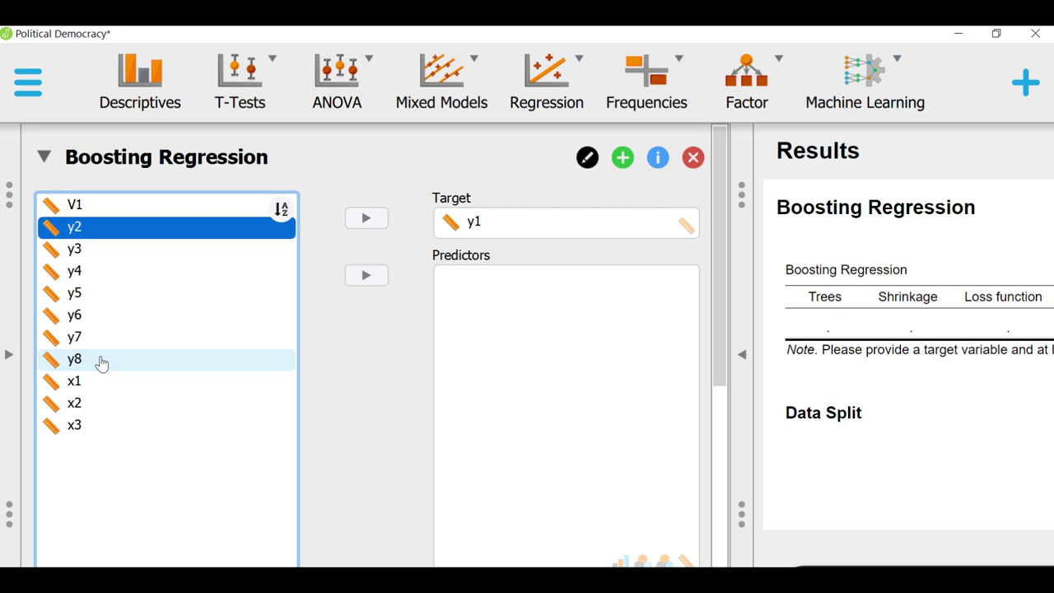
double_click(101, 360)
double_click(103, 360)
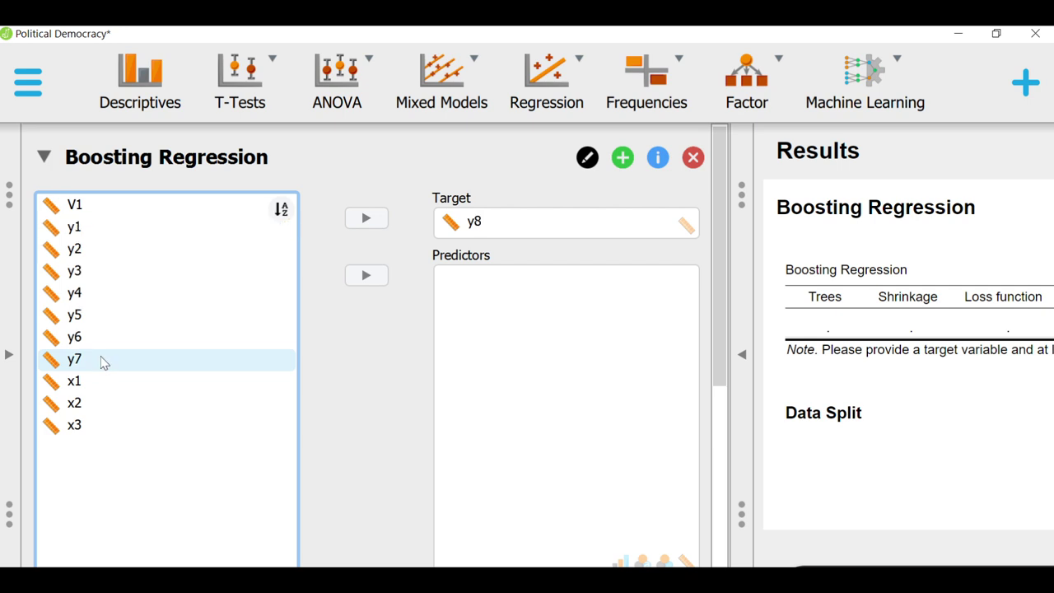
click(72, 230)
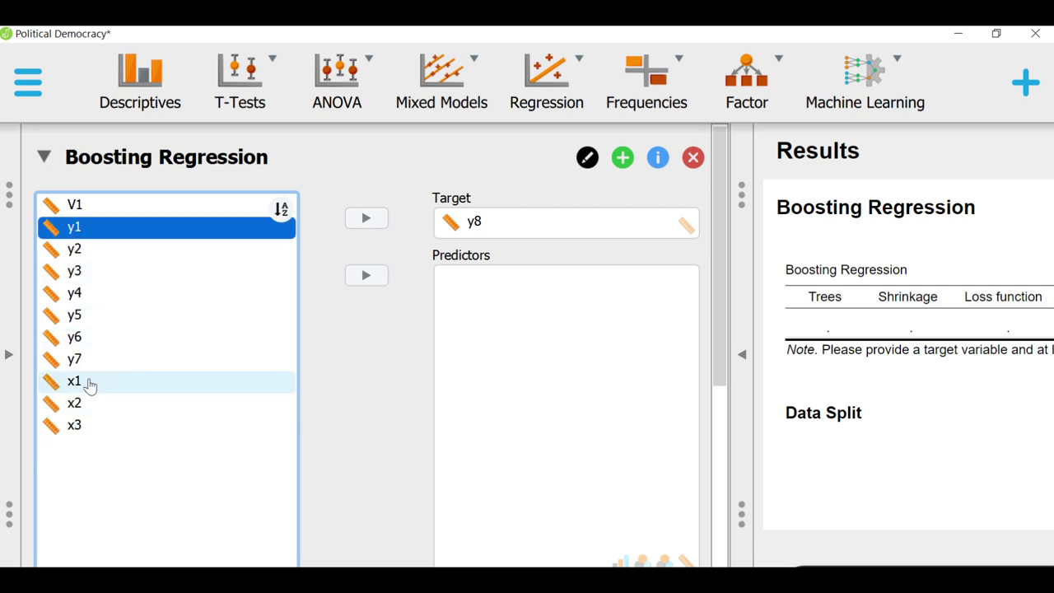
key(ctrl+z)
key(ctrl+shift+z)
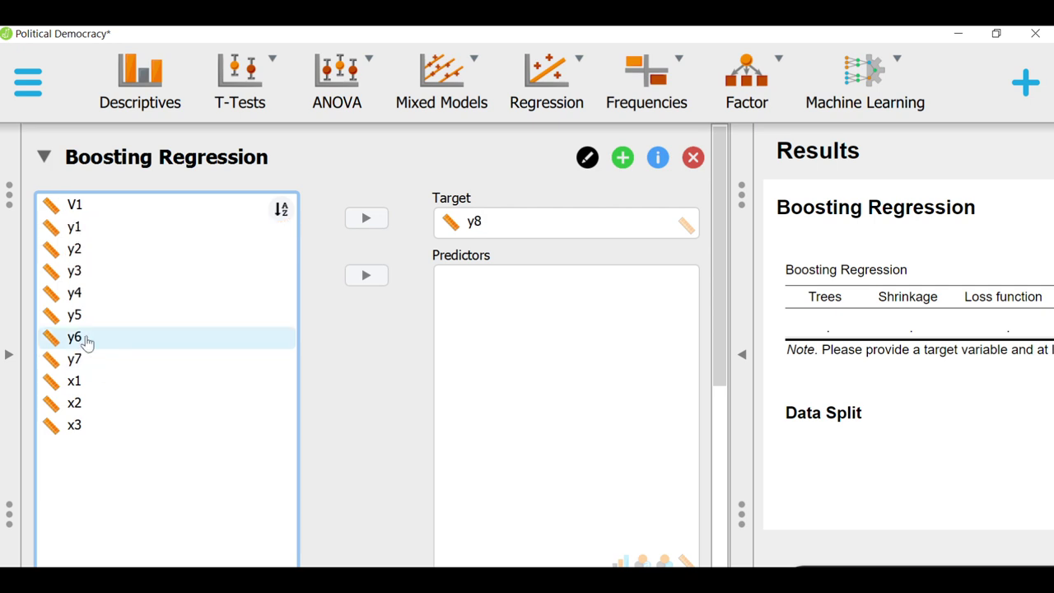
click(84, 227)
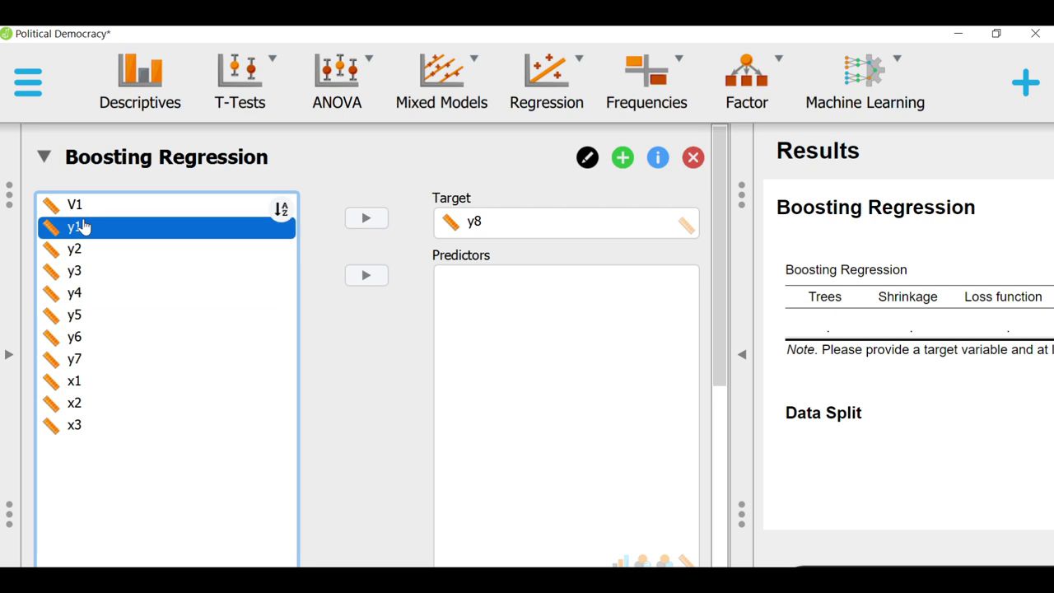
key(ctrl+z)
click(79, 360)
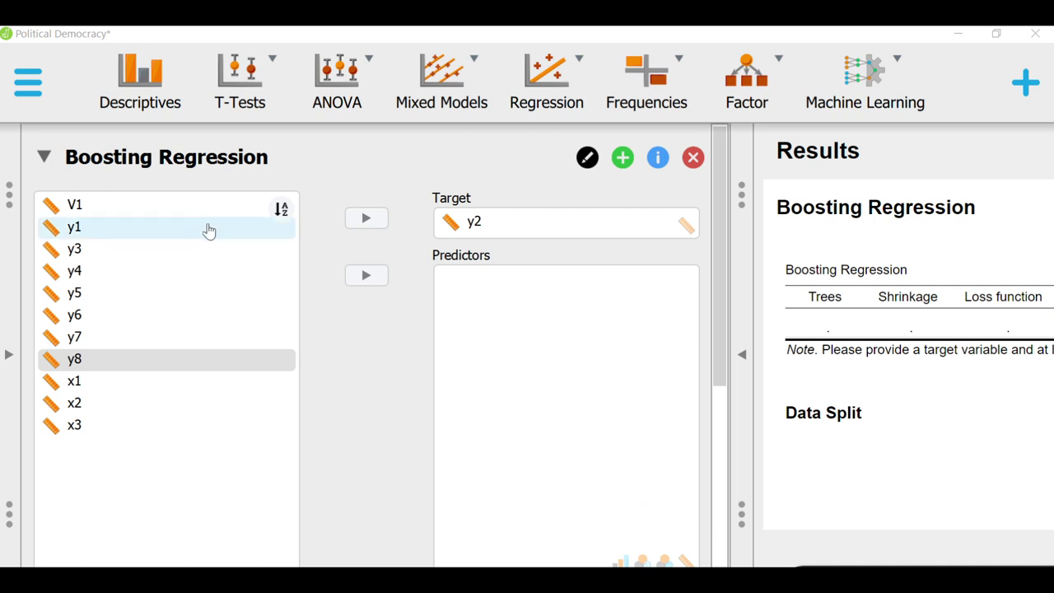
Add y1 and y3–y8 as predictors and hide the options to widen the results.
click(75, 234)
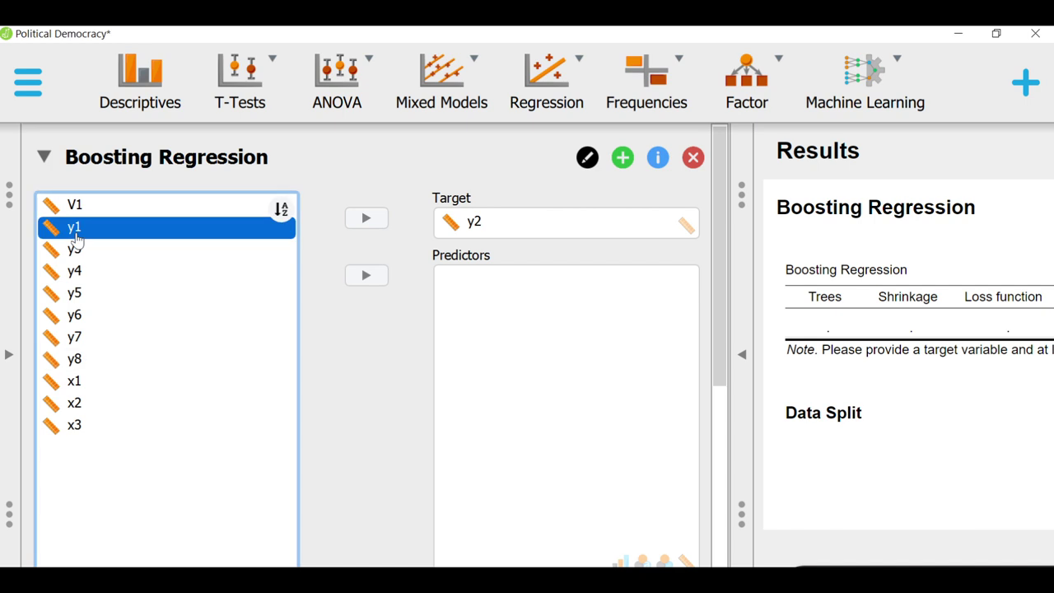
shift+click(73, 366)
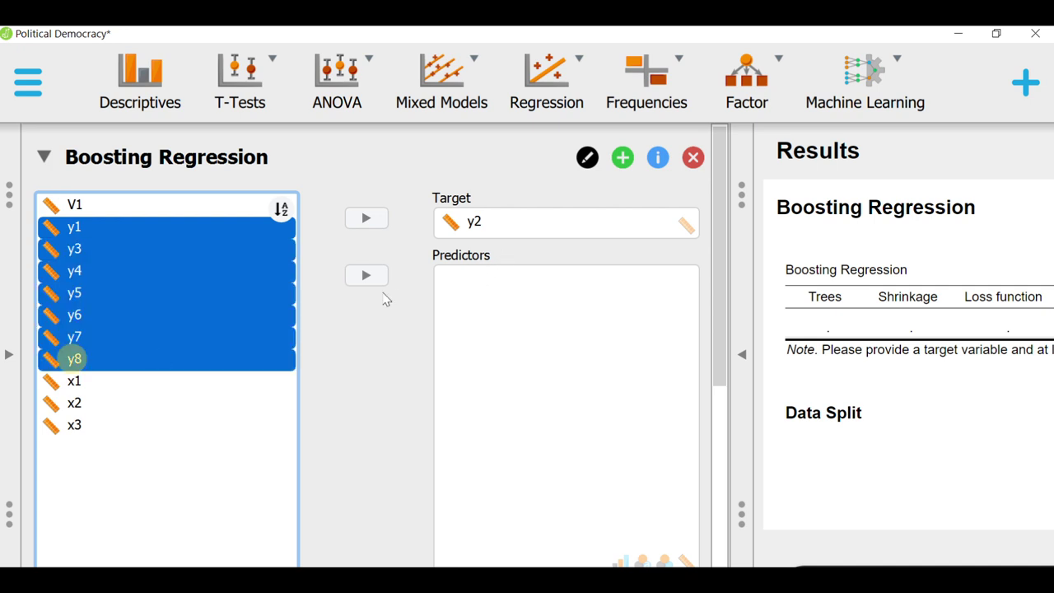
click(366, 275)
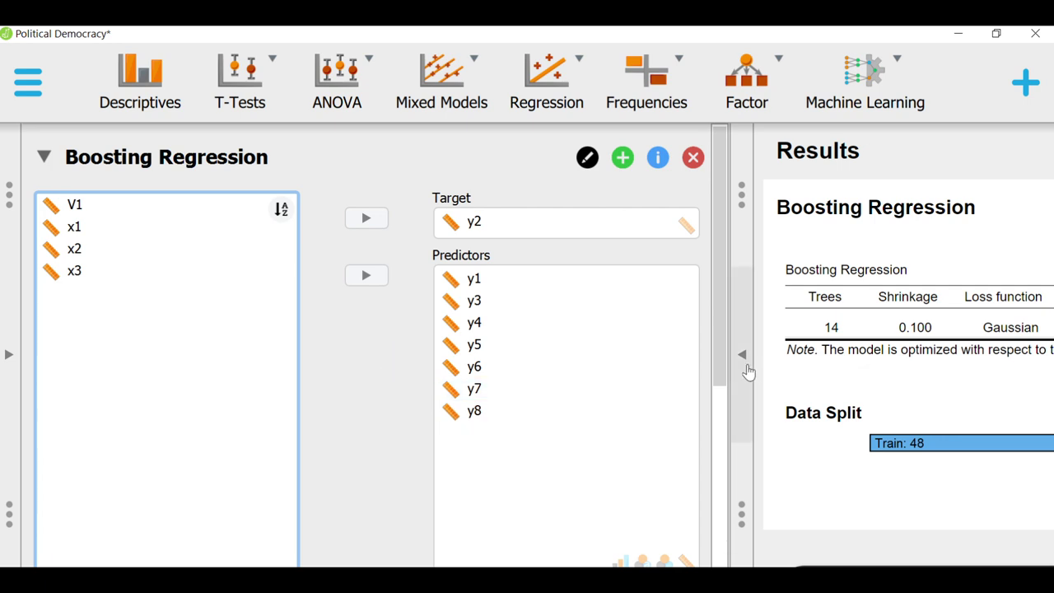
click(748, 371)
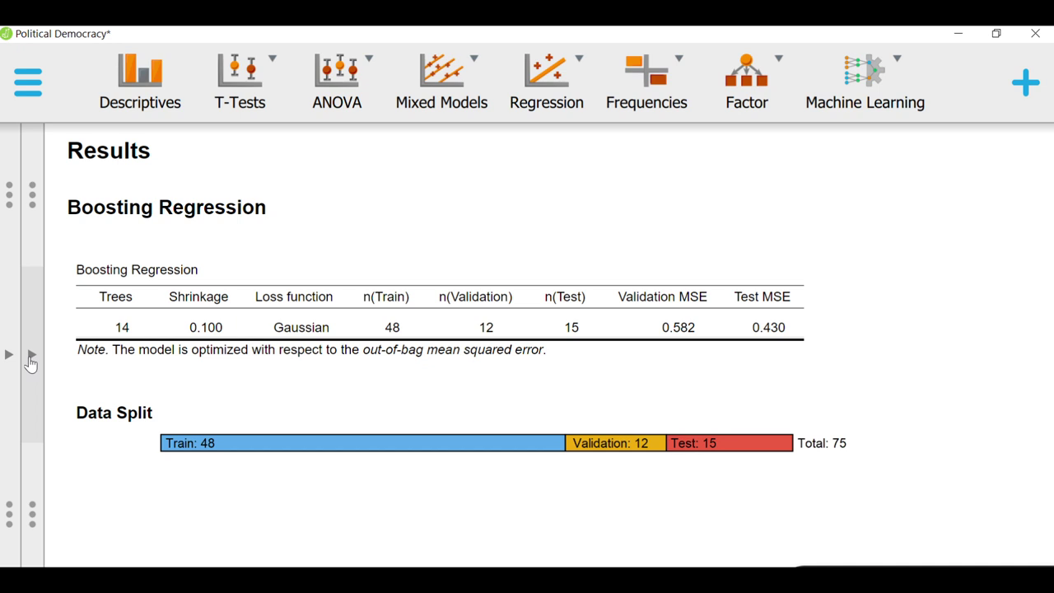
click(31, 356)
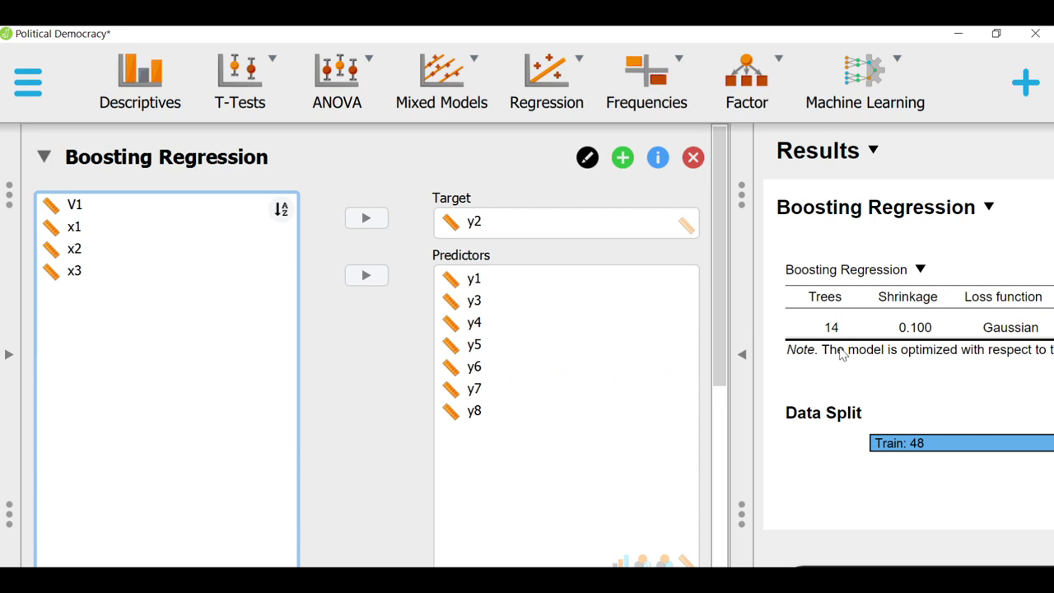
Tick Evaluation metrics and Relative influence tables plus Out-of-bag, Predictive performance, Deviance and Relative influence plots.
scroll(486, 387, down, 5)
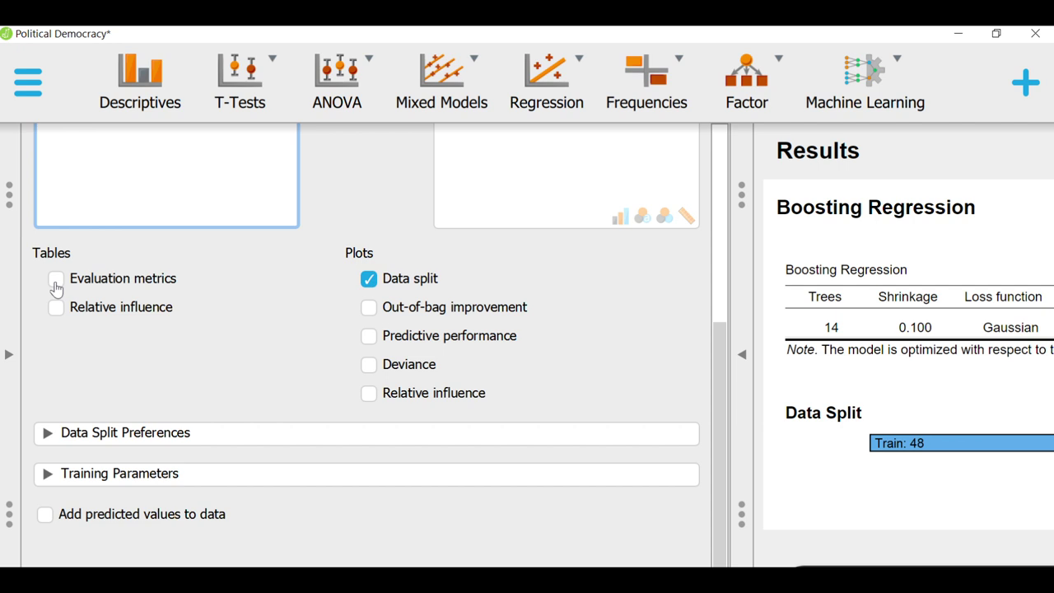
click(56, 280)
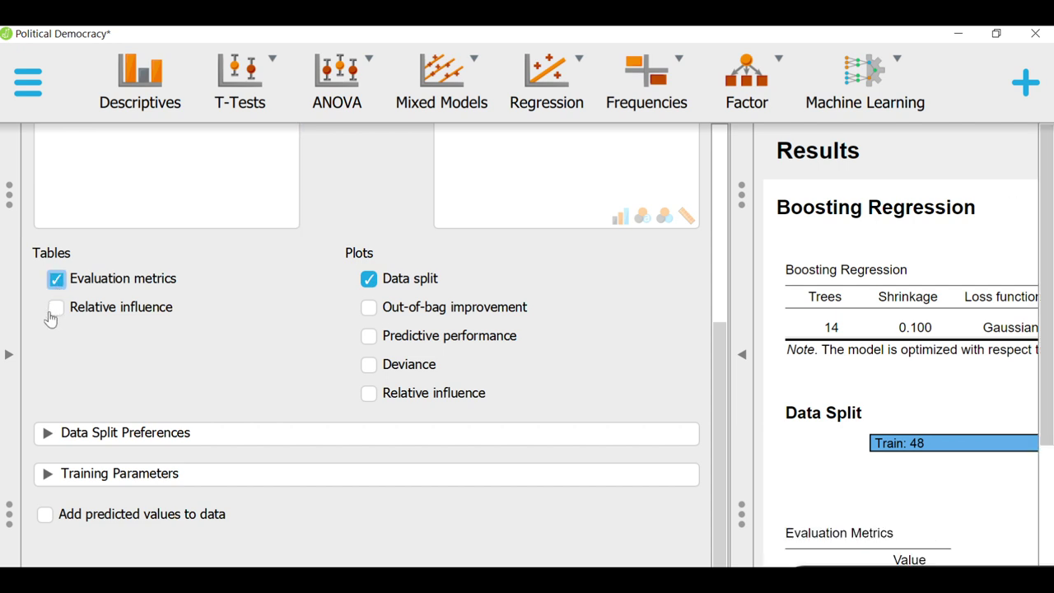
click(54, 311)
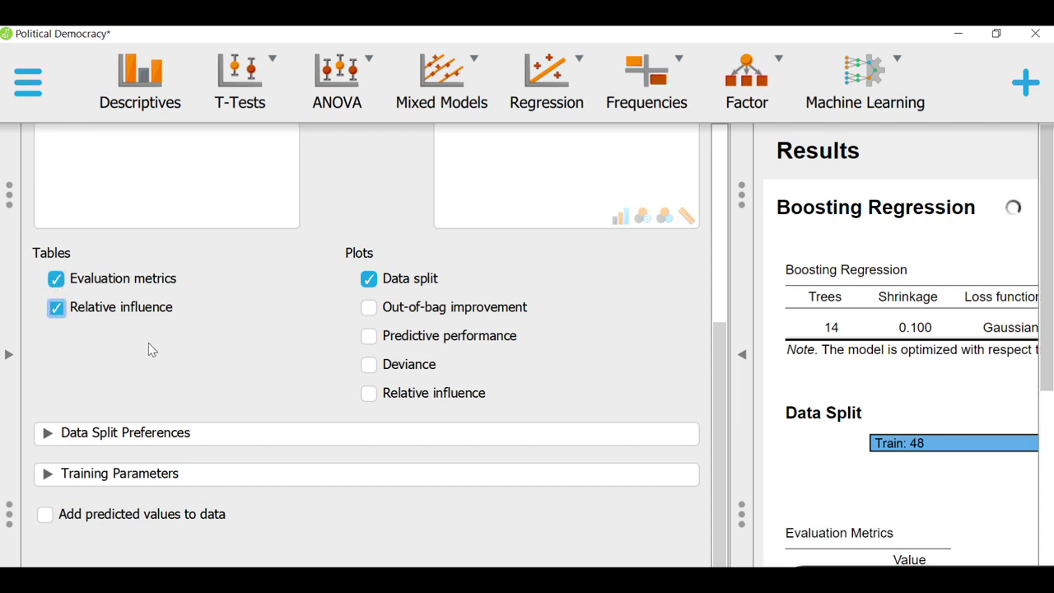
click(466, 307)
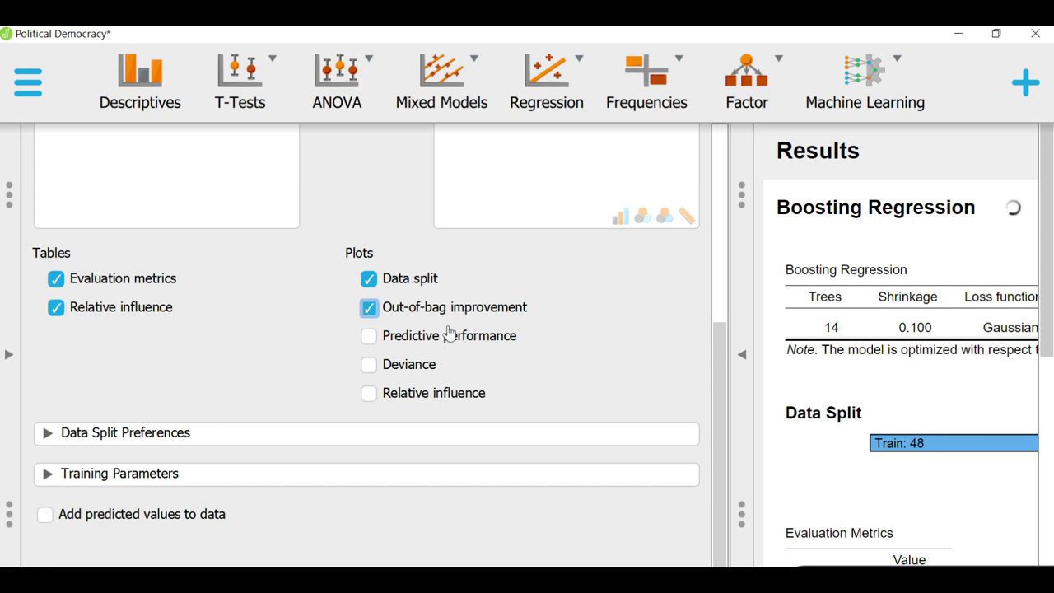
click(405, 337)
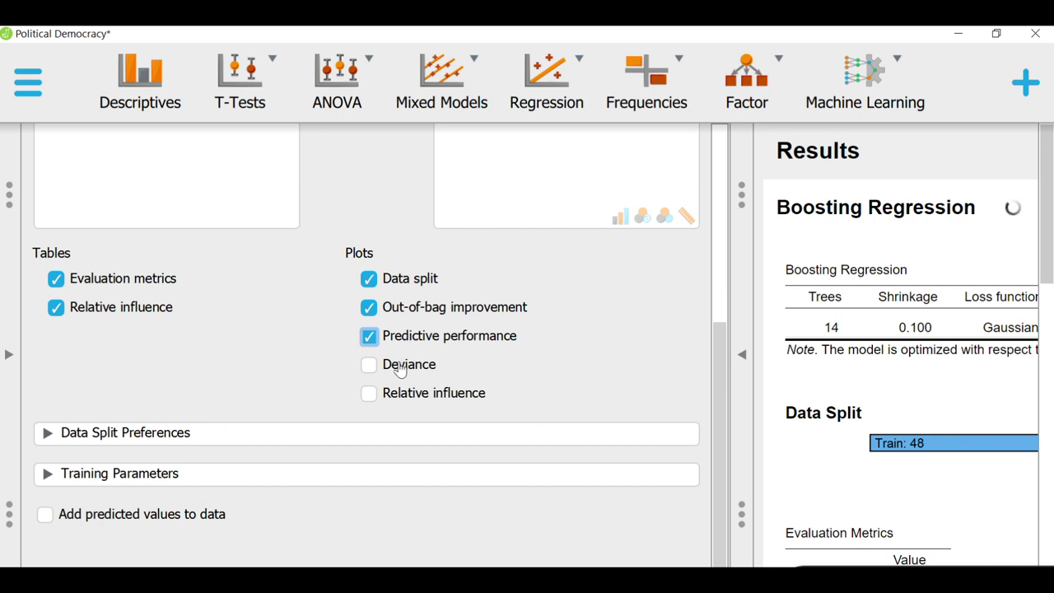
click(397, 369)
click(386, 399)
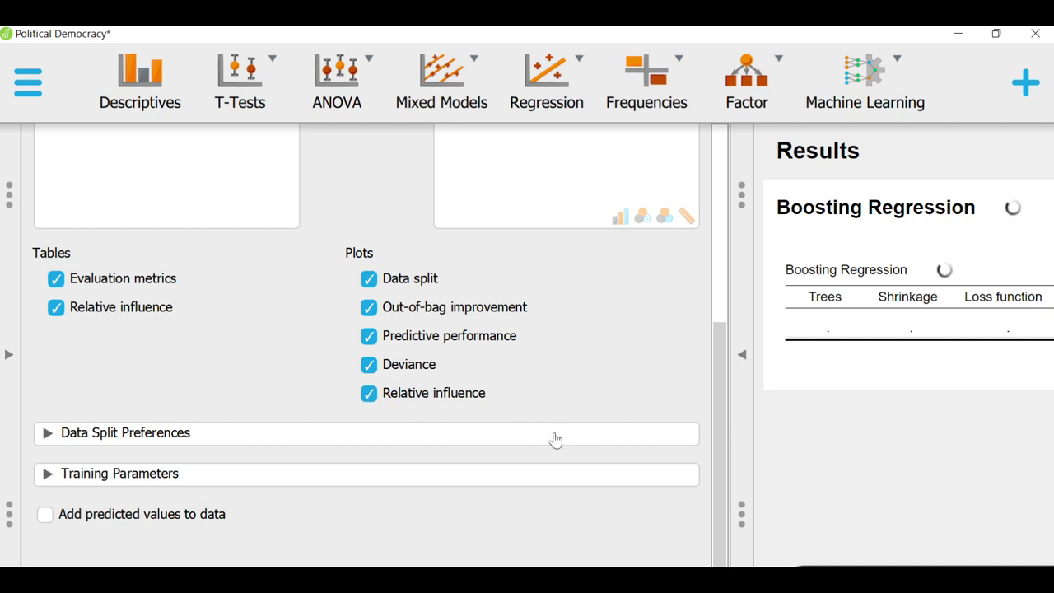
Expand Data Split Preferences showing 20% test and 20% validation, then return to the Boosting article.
click(556, 440)
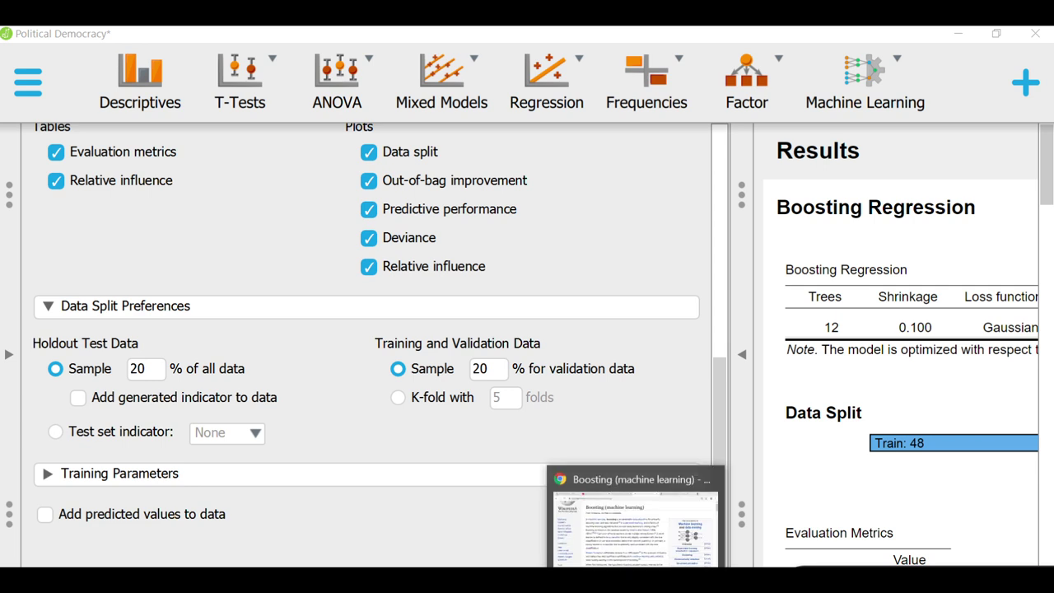
click(641, 527)
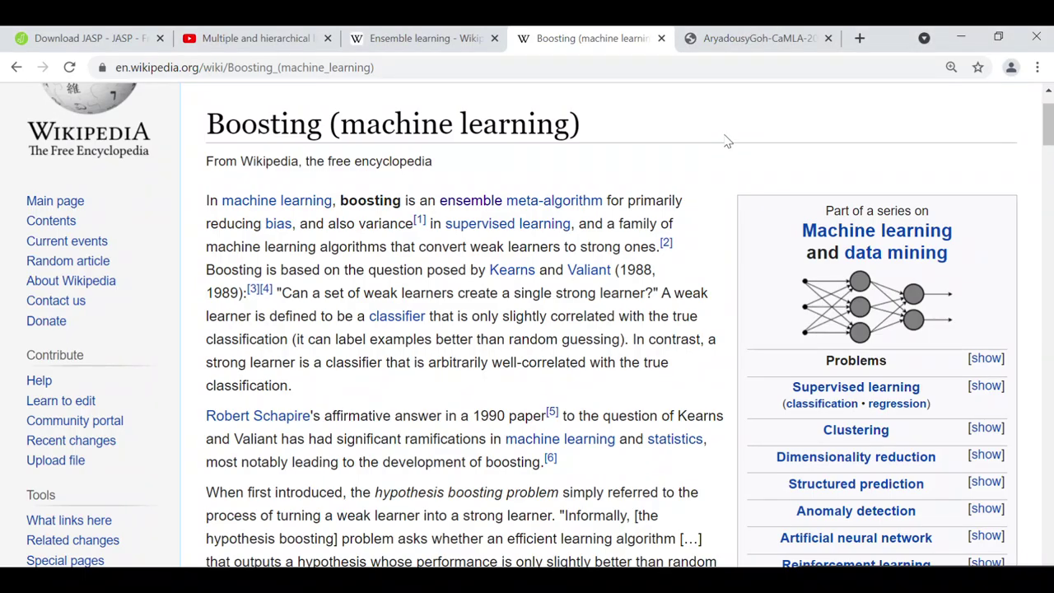
View the CaMLA Working Papers PDF in Chrome, then return to the JASP Boosting Regression results.
click(753, 38)
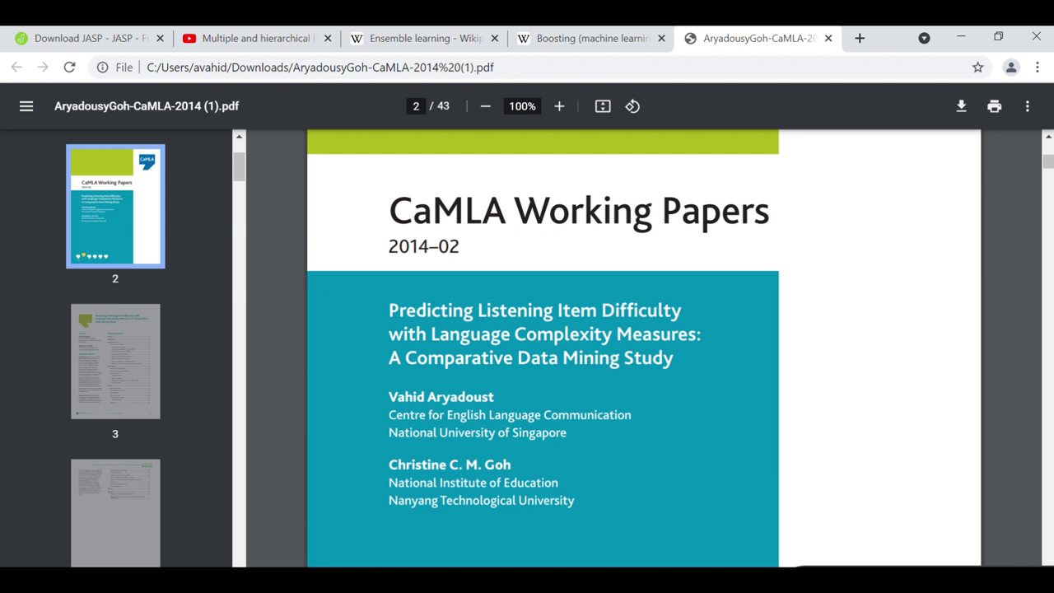
key(alt+Tab)
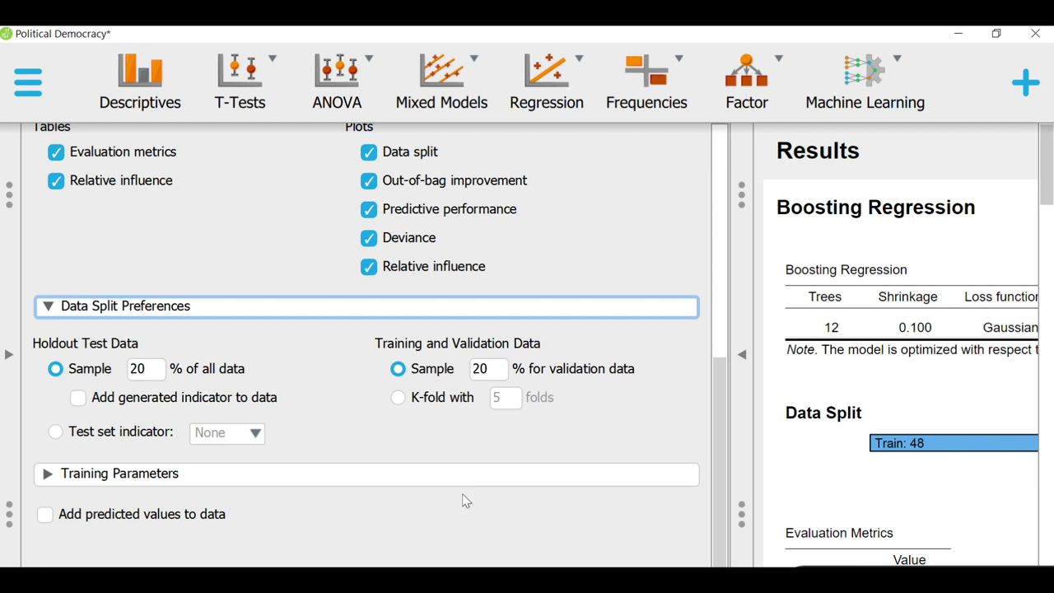
Show training parameters (shrinkage 0.1, depth 1, 10 min node obs, 50% per tree) and the loss-function list.
click(368, 479)
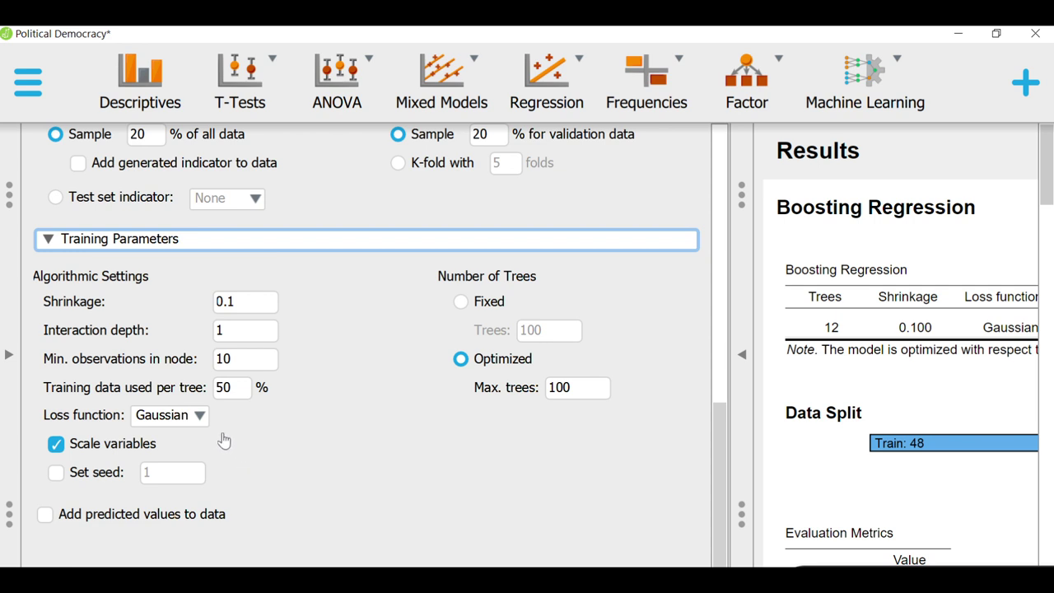
click(177, 424)
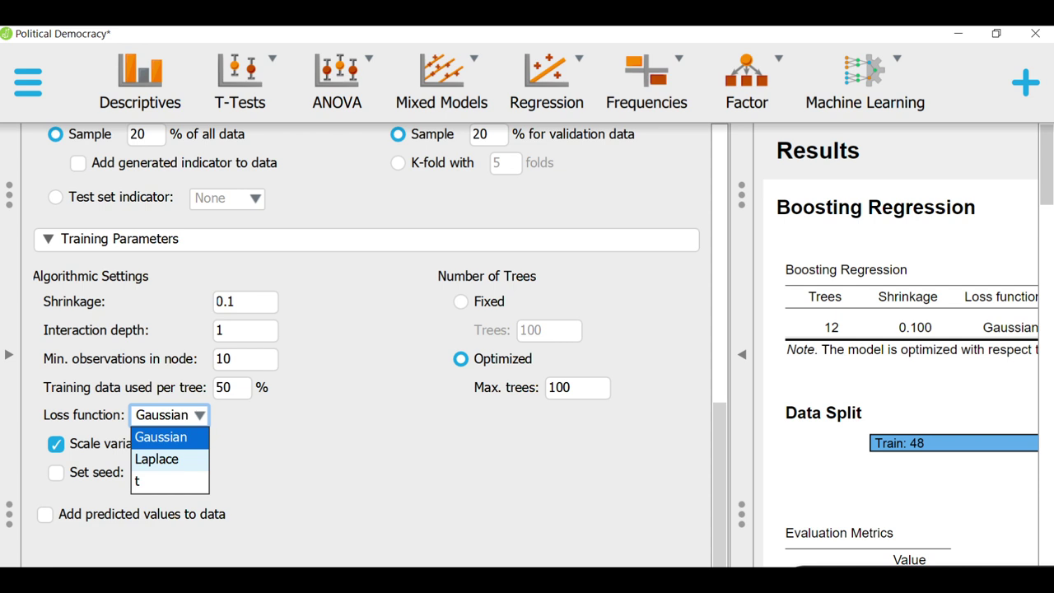
Bring up PowerPoint slide 5 defining RMSE, MSE, MAE, MAPE and R-squared.
key(alt+Tab)
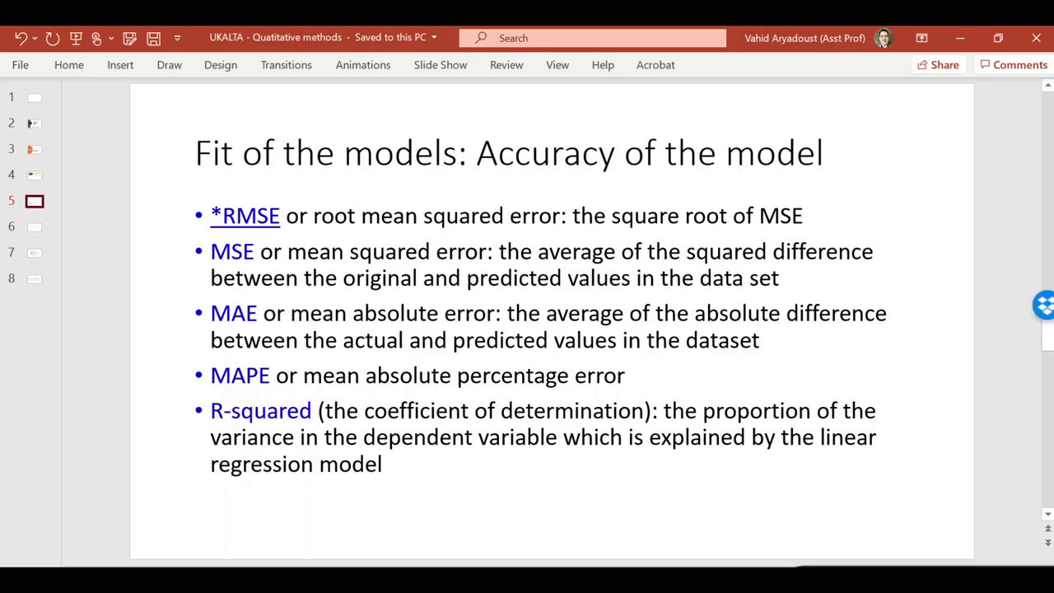
Scroll through PowerPoint slides 5 to 8 on model fit and interpreting fit.
scroll(313, 350, down, 1)
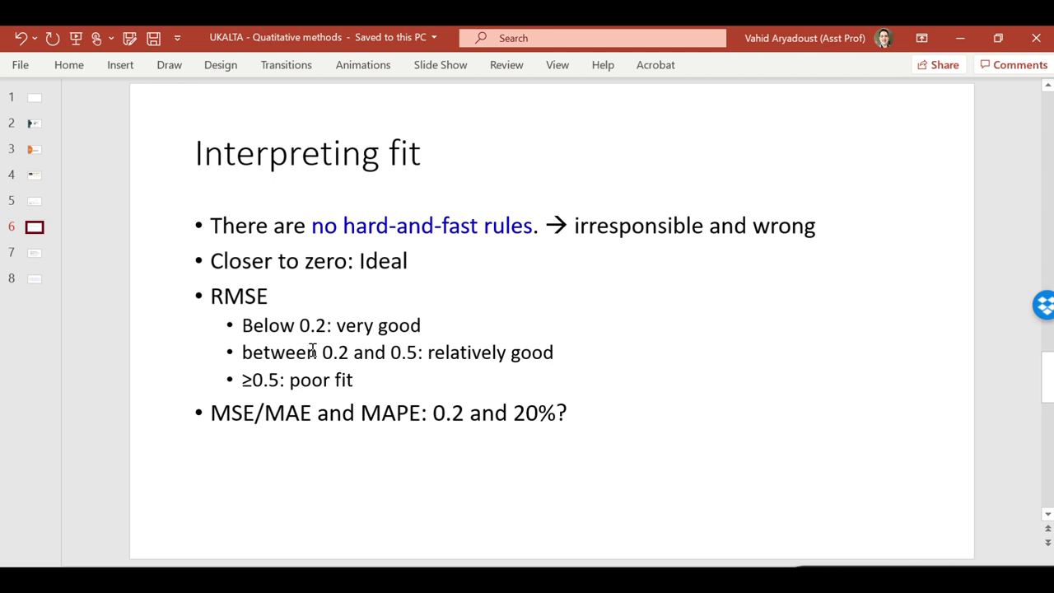
scroll(313, 350, down, 1)
scroll(313, 350, down, 1)
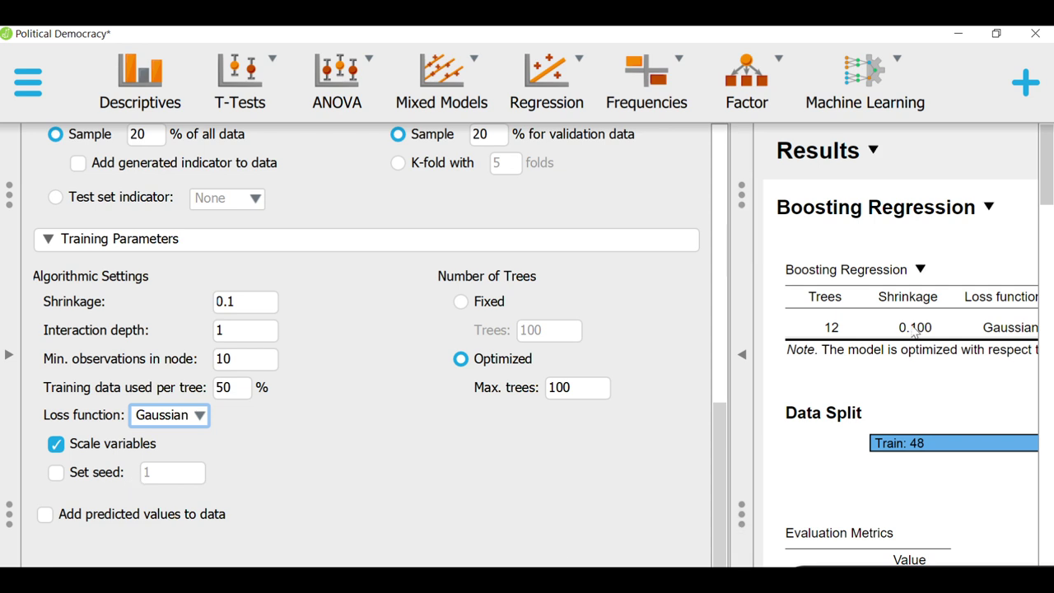
Drop y1 from the predictors to refit y2 on y3–y8 (R² 0.279), then add y1 back.
scroll(939, 362, down, 3)
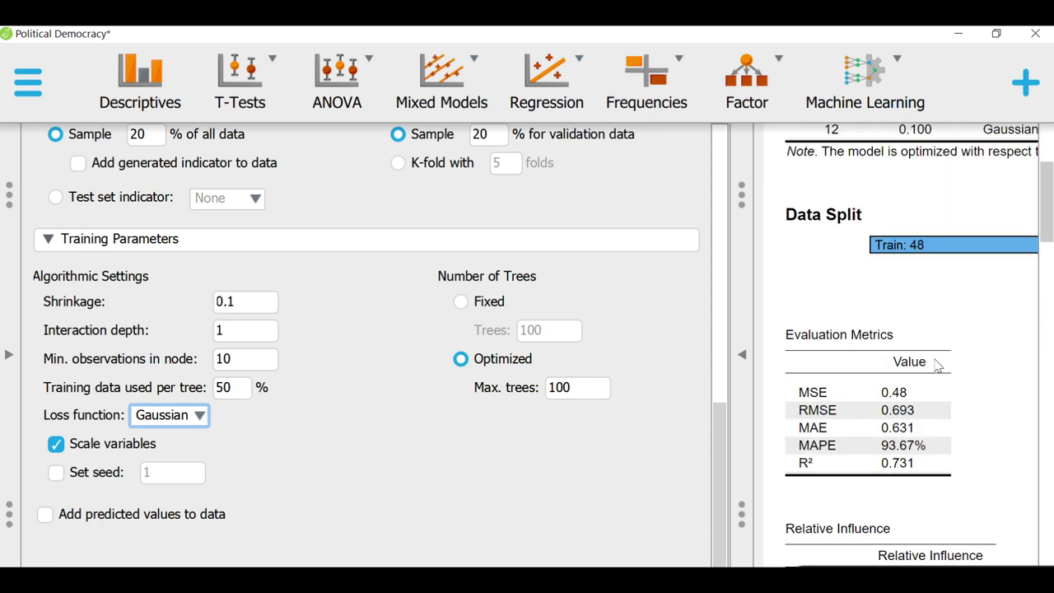
scroll(936, 364, down, 2)
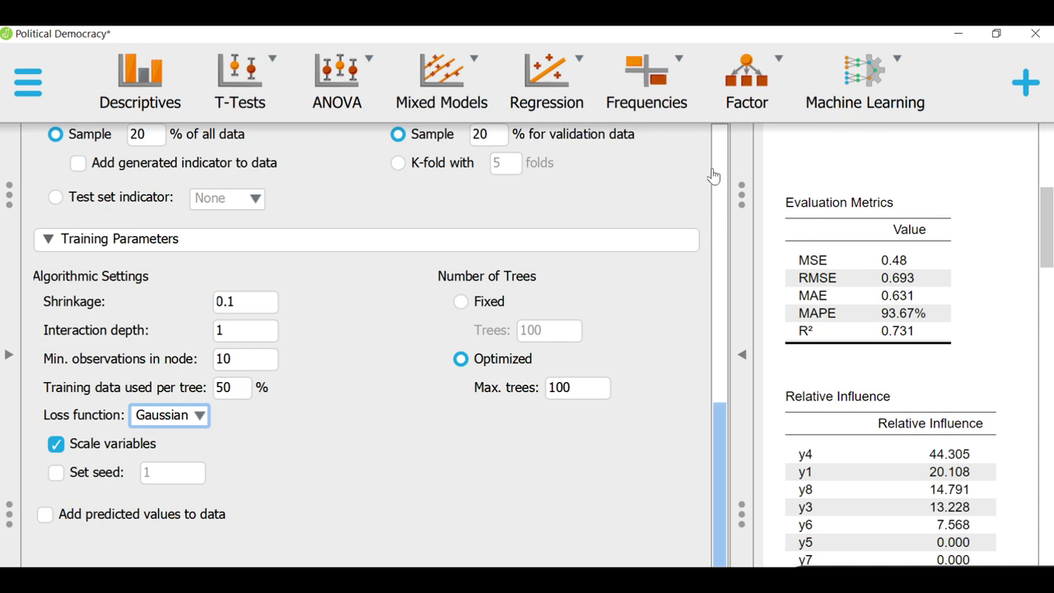
scroll(725, 171, up, 10)
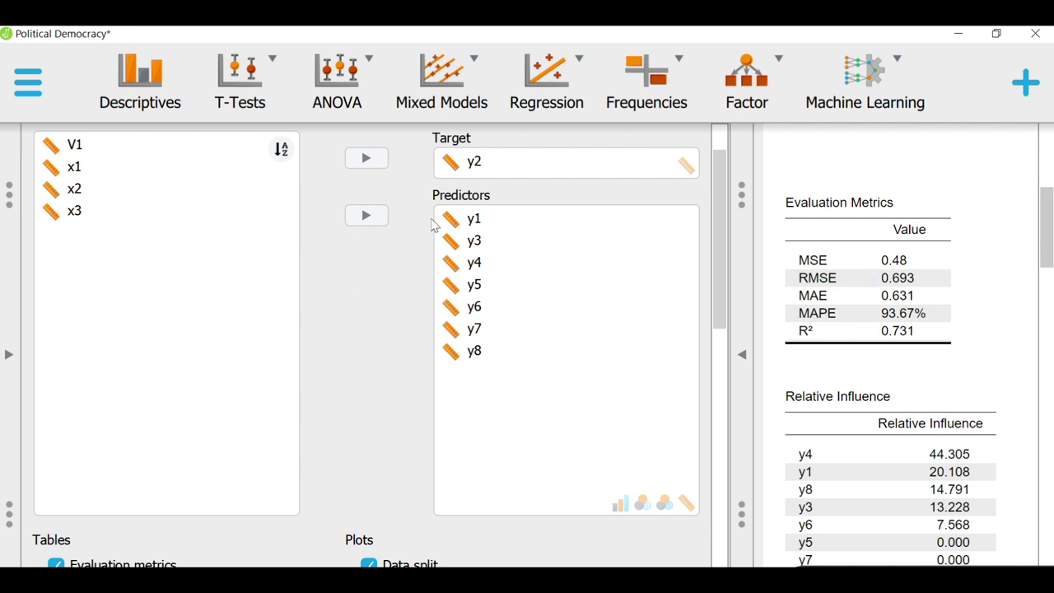
click(461, 220)
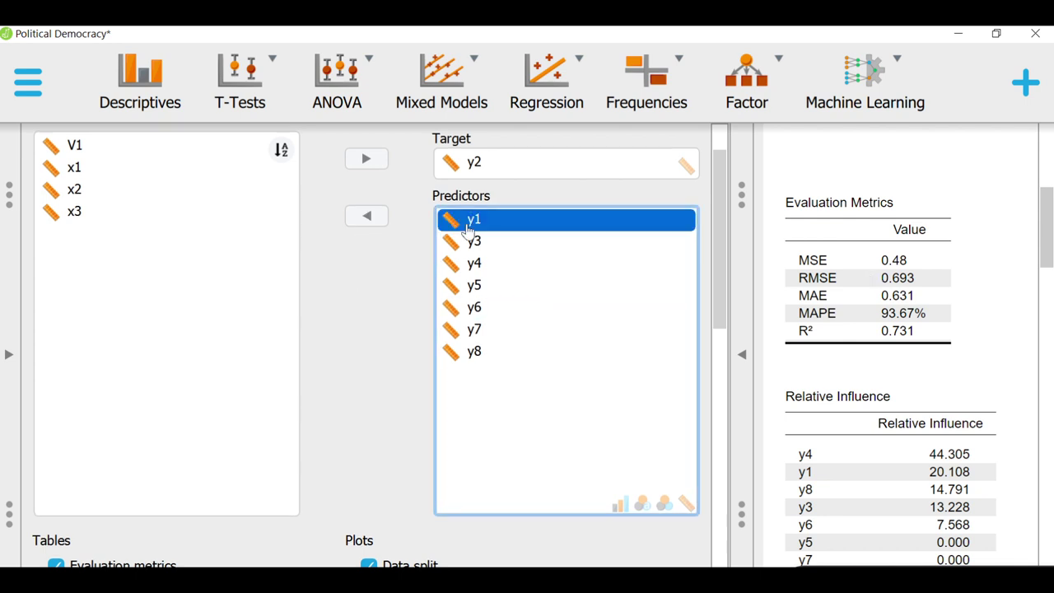
click(363, 232)
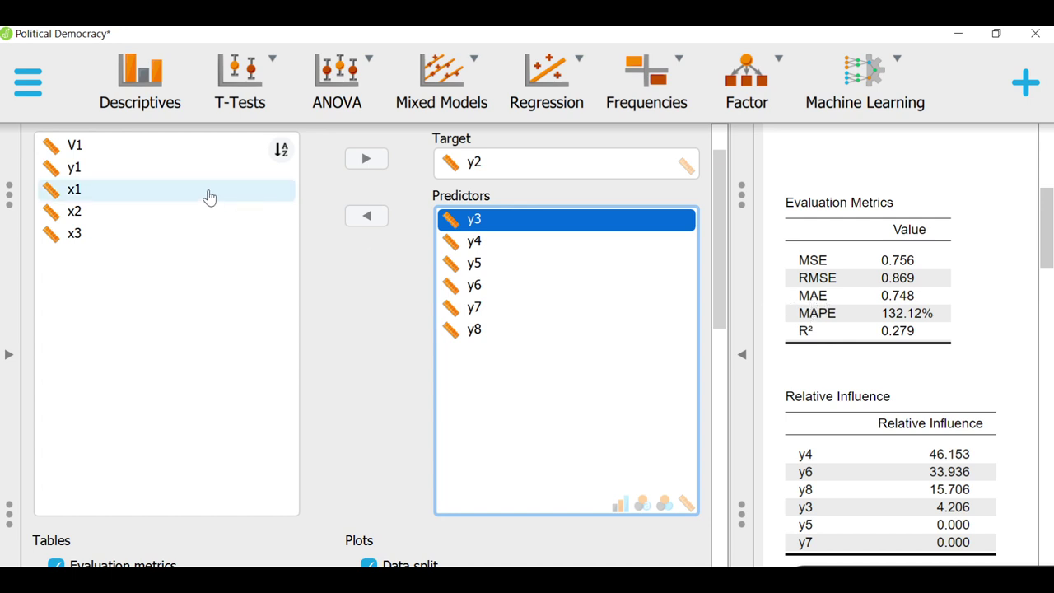
click(189, 169)
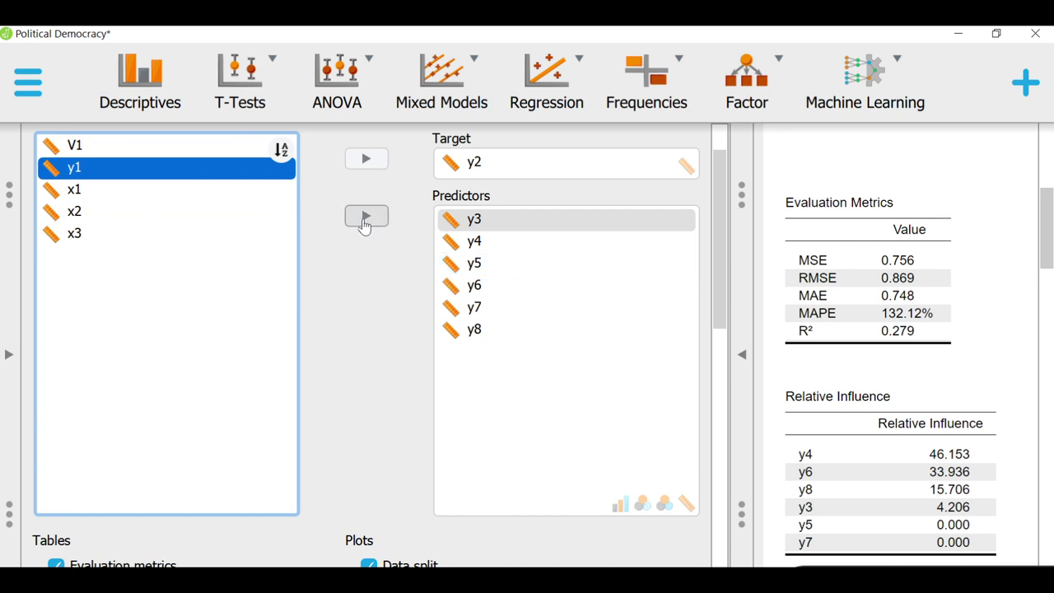
click(364, 222)
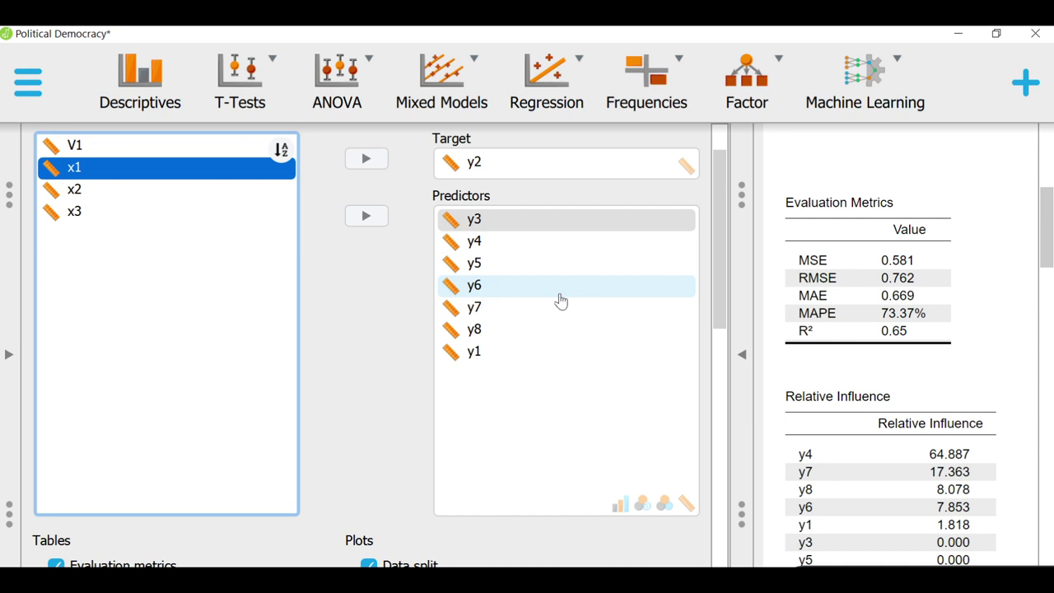
Set the random seed to 1, giving MSE 0.302 and R² 0.619.
scroll(559, 301, down, 10)
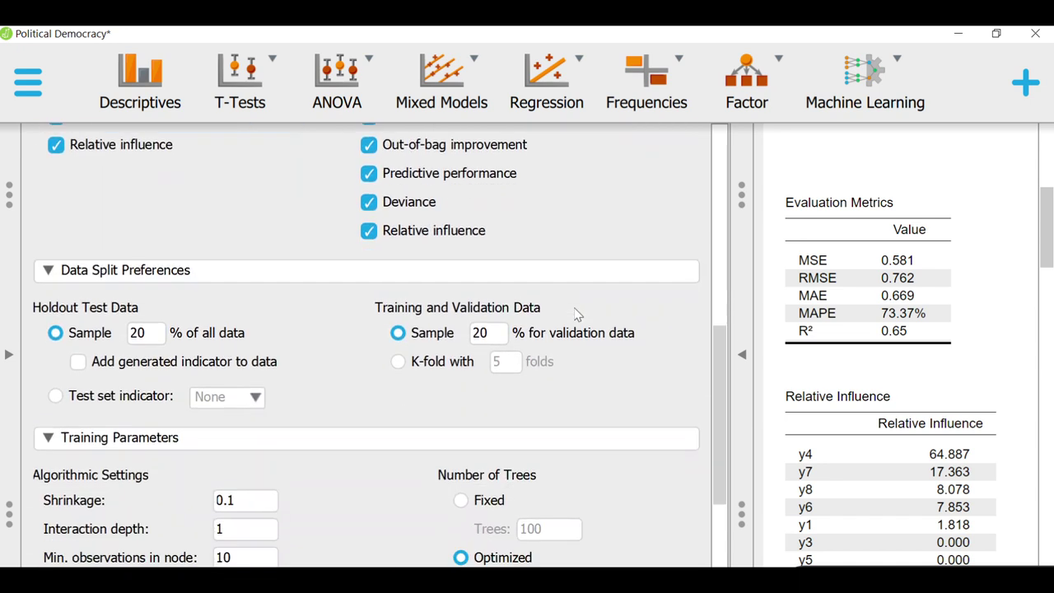
scroll(577, 314, down, 3)
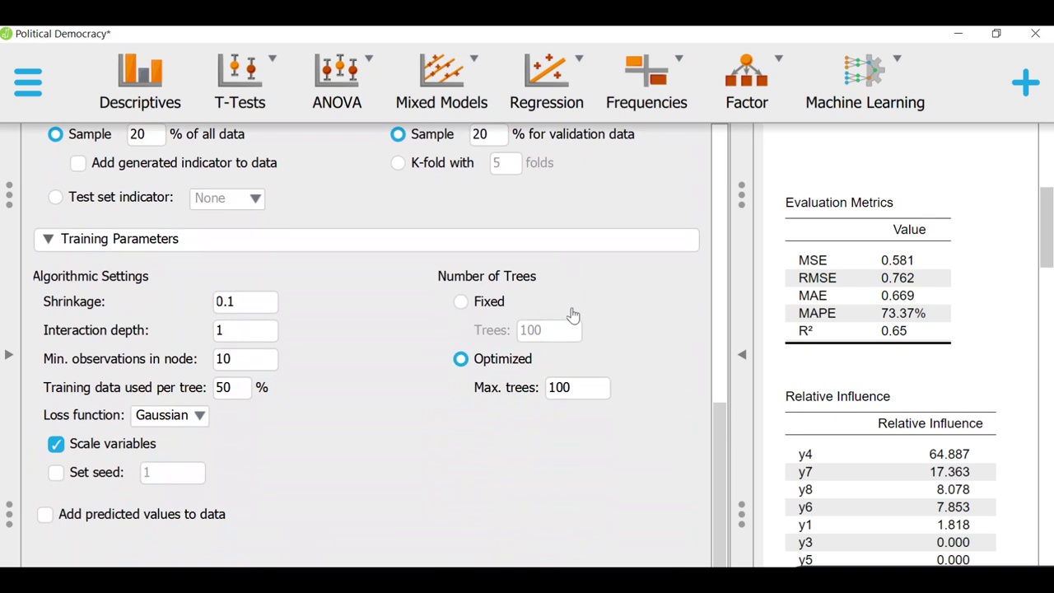
click(79, 483)
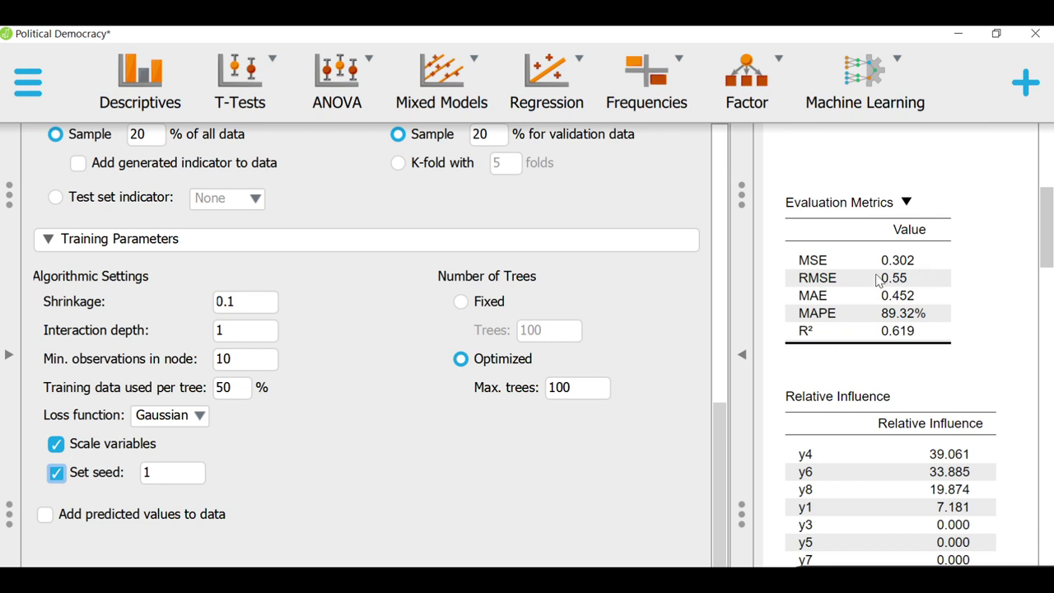
scroll(560, 277, up, 10)
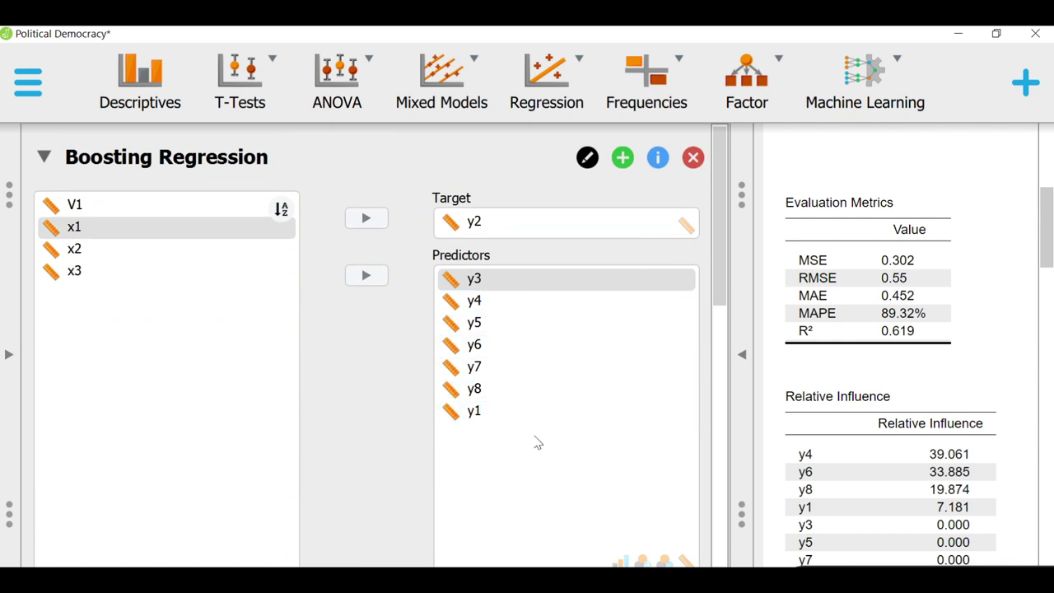
click(496, 418)
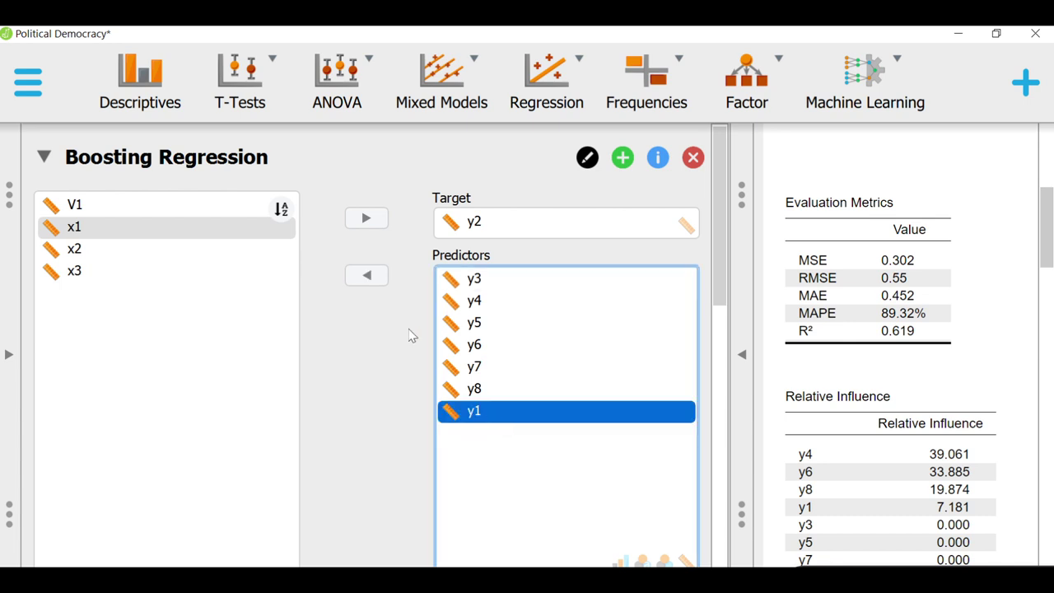
click(384, 279)
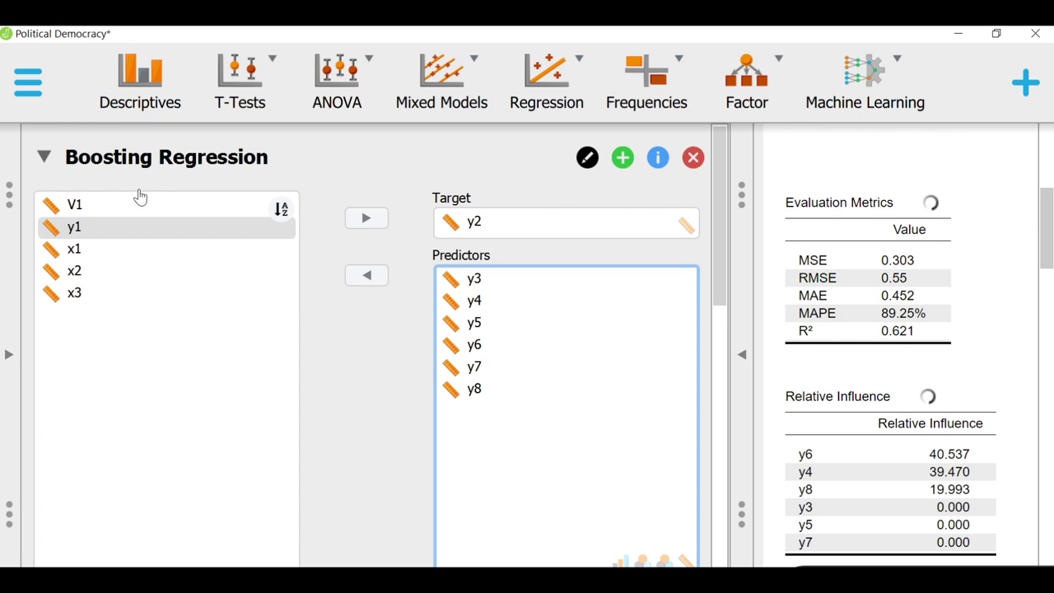
click(146, 239)
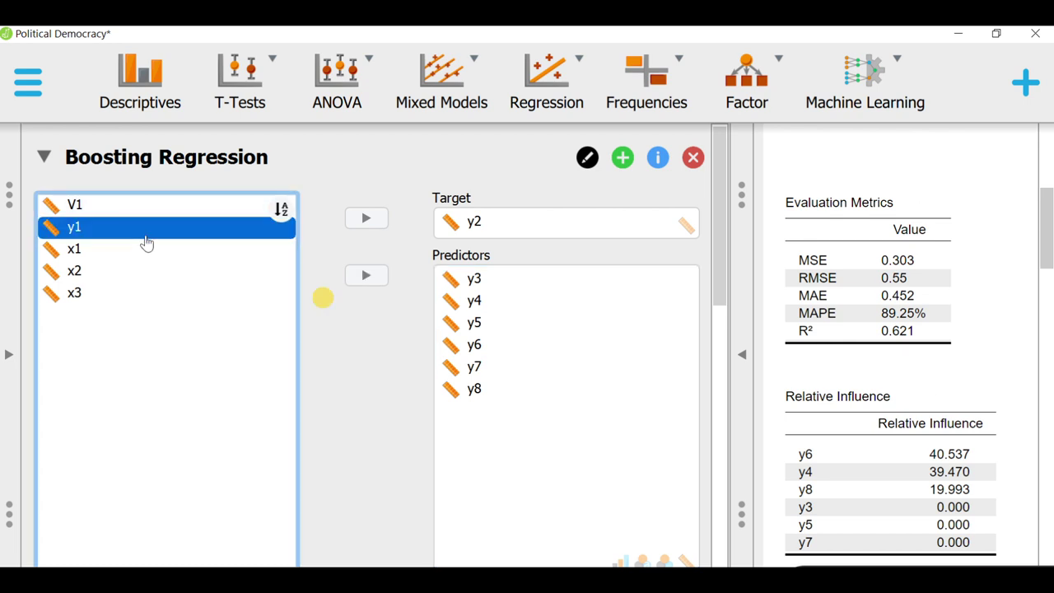
click(366, 276)
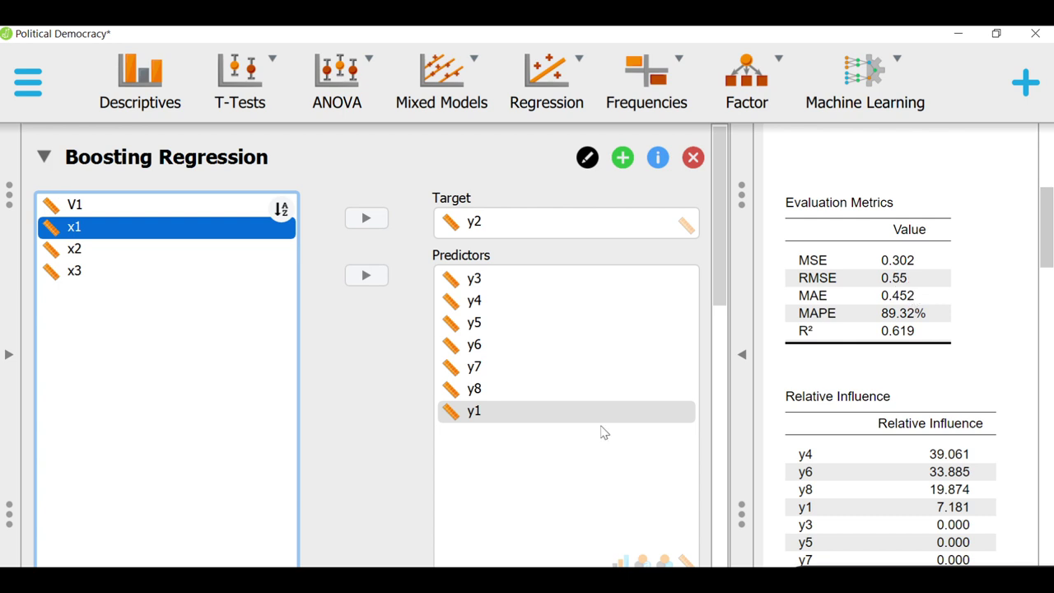
scroll(416, 414, down, 3)
scroll(416, 408, down, 6)
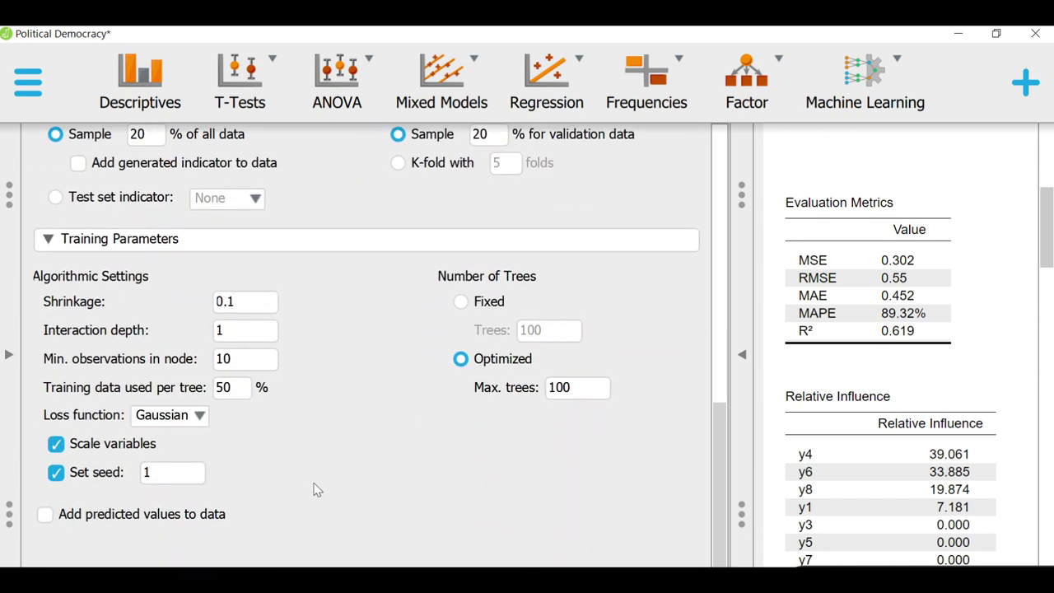
scroll(364, 461, up, 7)
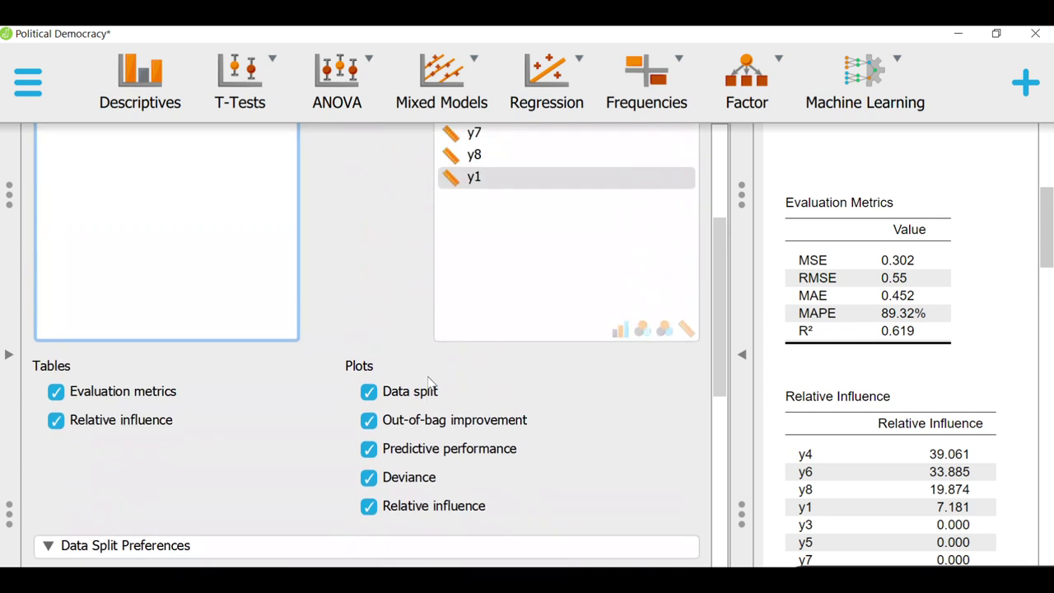
scroll(428, 383, down, 5)
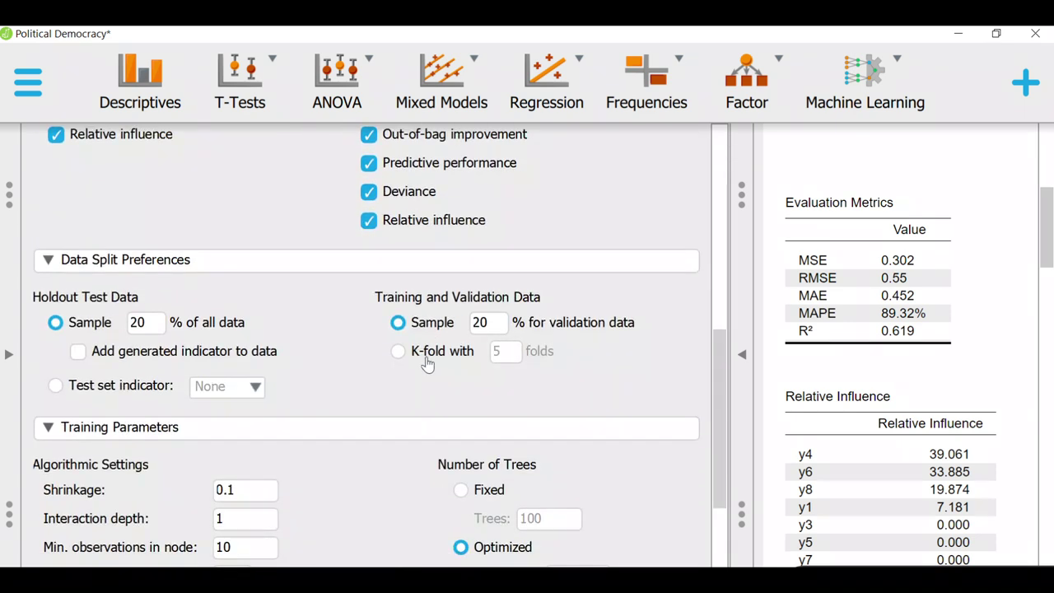
scroll(512, 227, up, 1)
scroll(512, 227, up, 1)
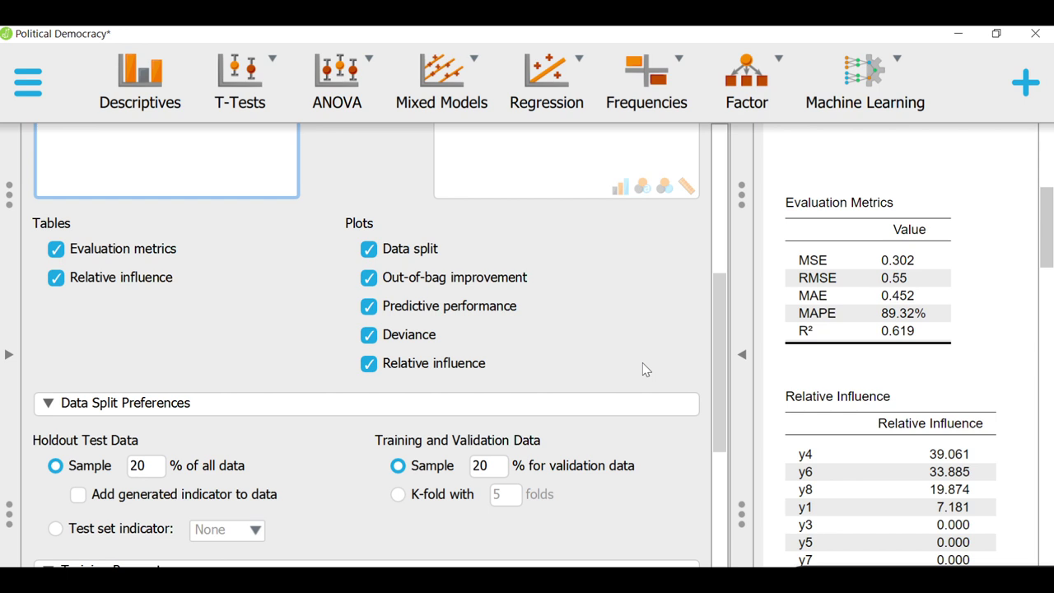
Collapse the options panel to widen the boosting results, then switch to PowerPoint's Model fitting slide.
click(746, 386)
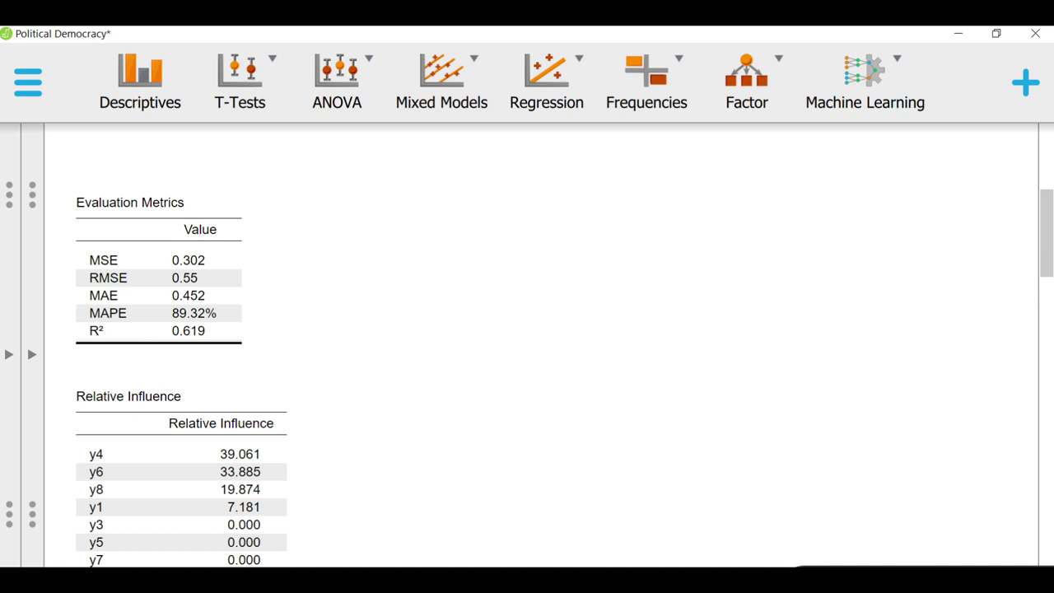
key(alt+Tab)
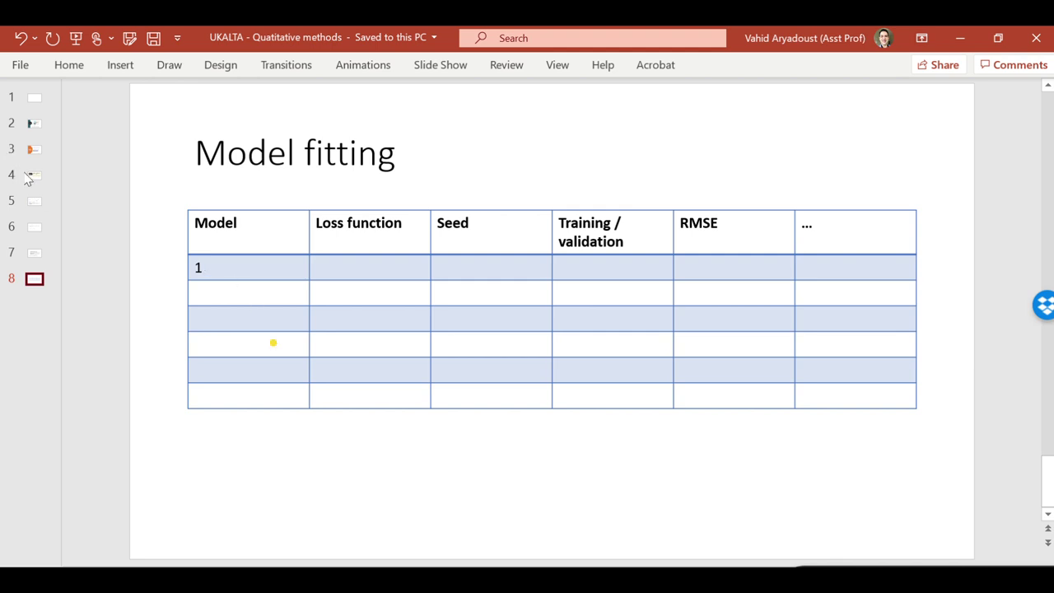
Move from the Terminology slide through accuracy measures to slide 6, Interpreting fit.
click(33, 176)
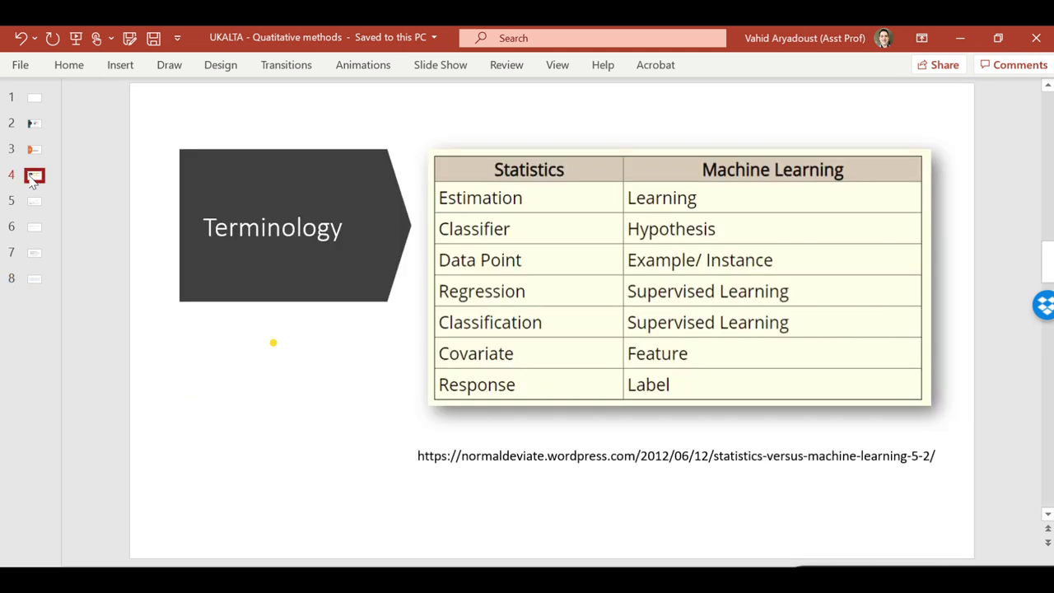
key(Down)
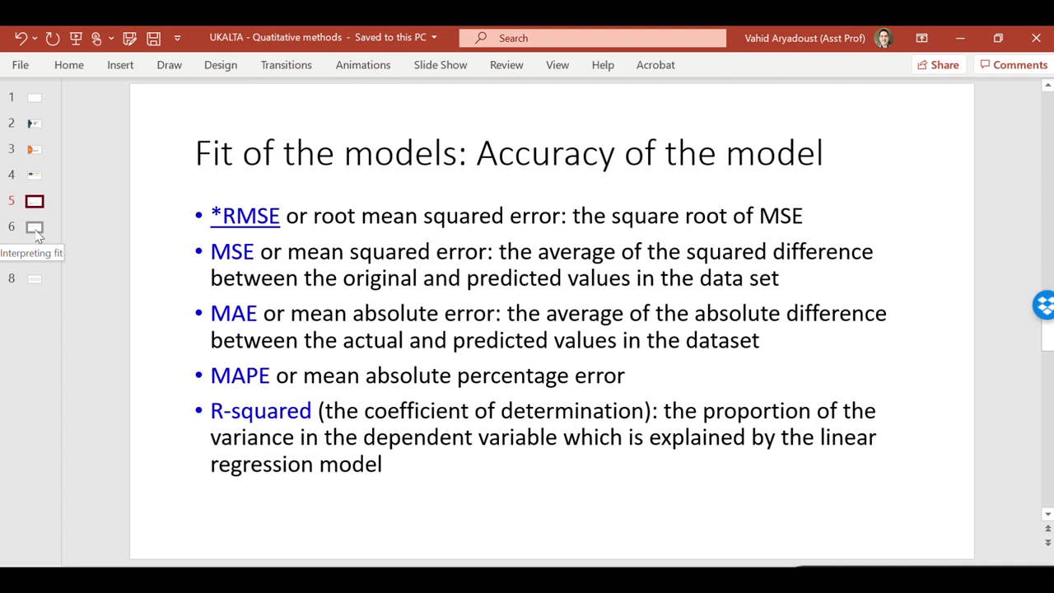
click(35, 229)
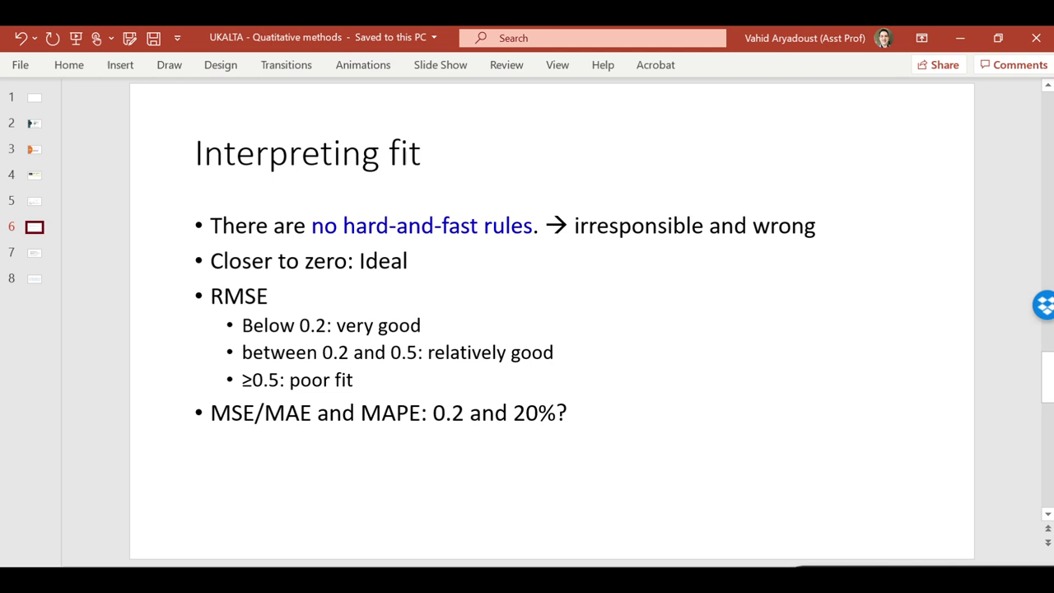
Return to JASP's seeded boosting results showing RMSE 0.55 and R² 0.619.
key(alt+Tab)
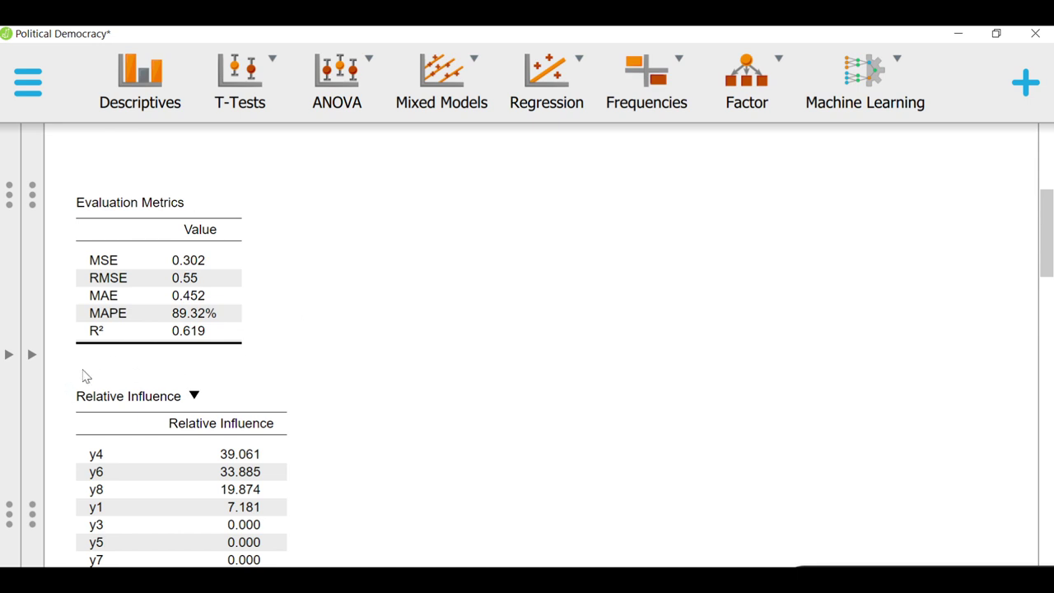
Reopen the options panel and add x1 to the boosting predictors, raising R² to 0.641.
click(37, 364)
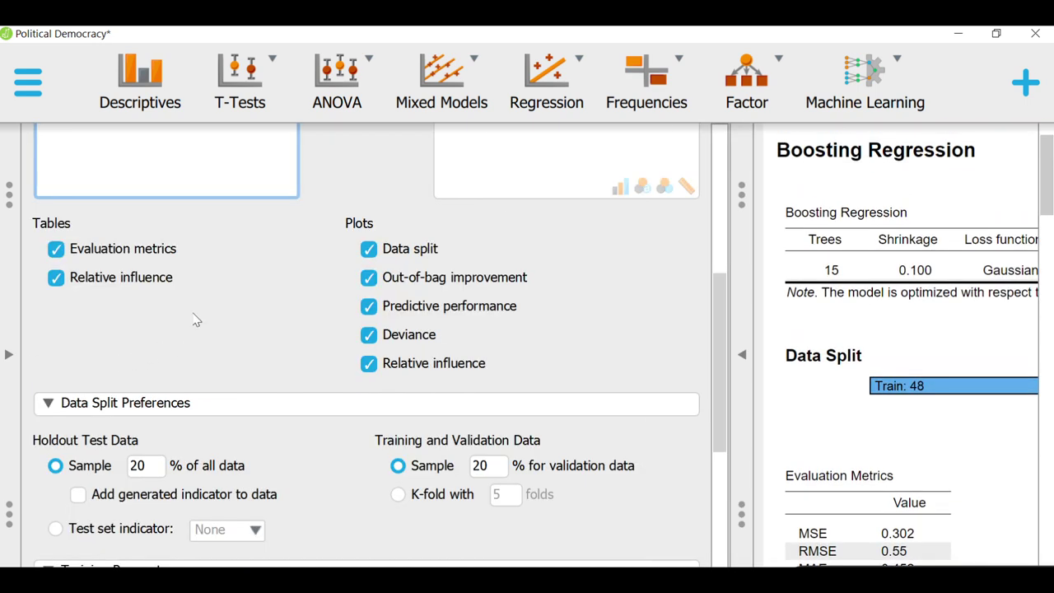
scroll(213, 263, up, 5)
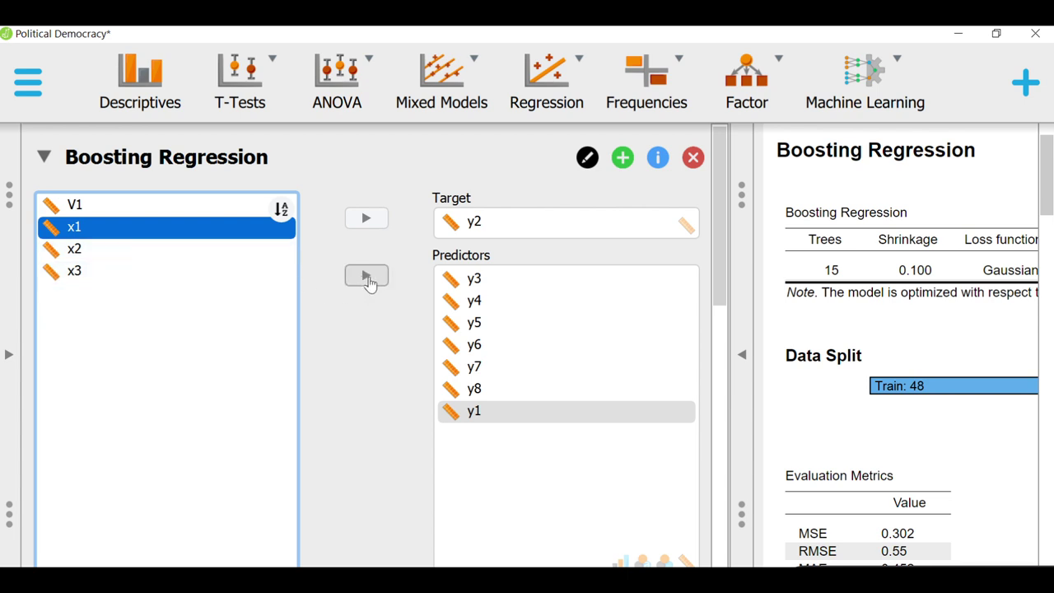
click(366, 276)
Add x2 and x3 as predictors of y2, refitting the model to MSE 0.311 and R² 0.631.
scroll(927, 426, down, 2)
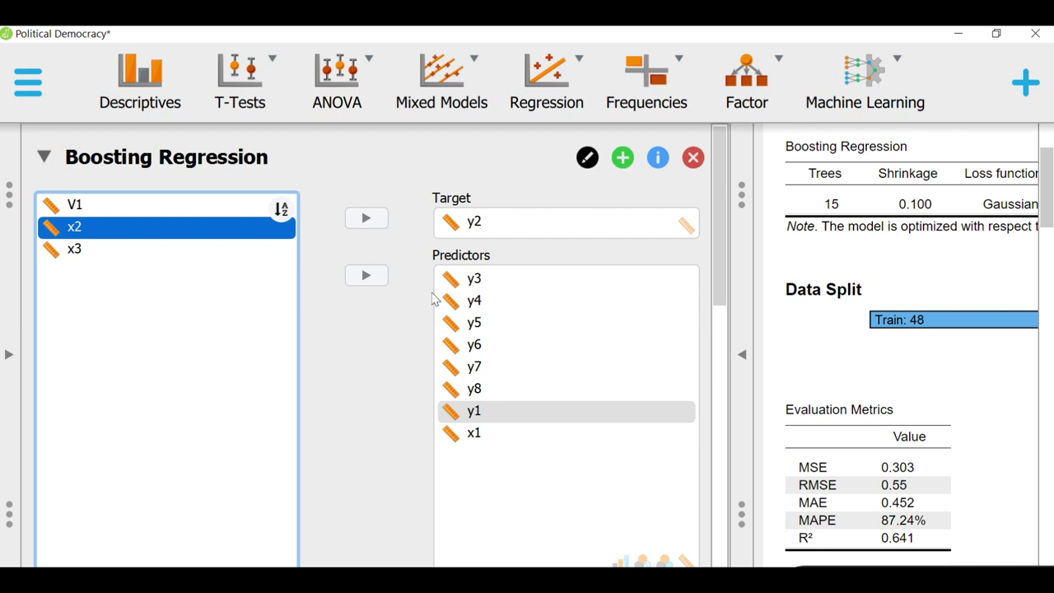
click(375, 281)
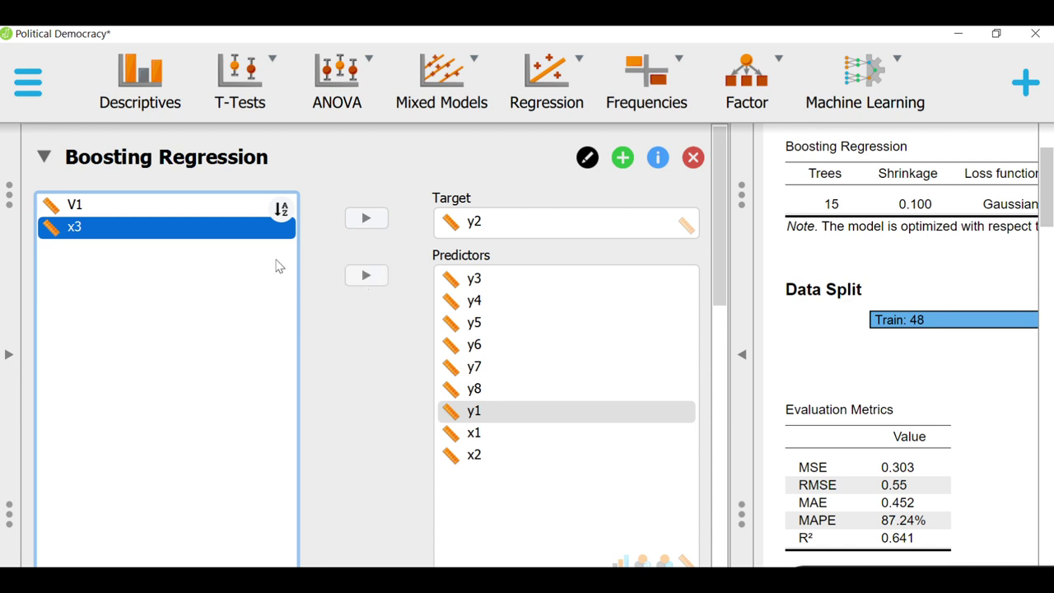
click(371, 278)
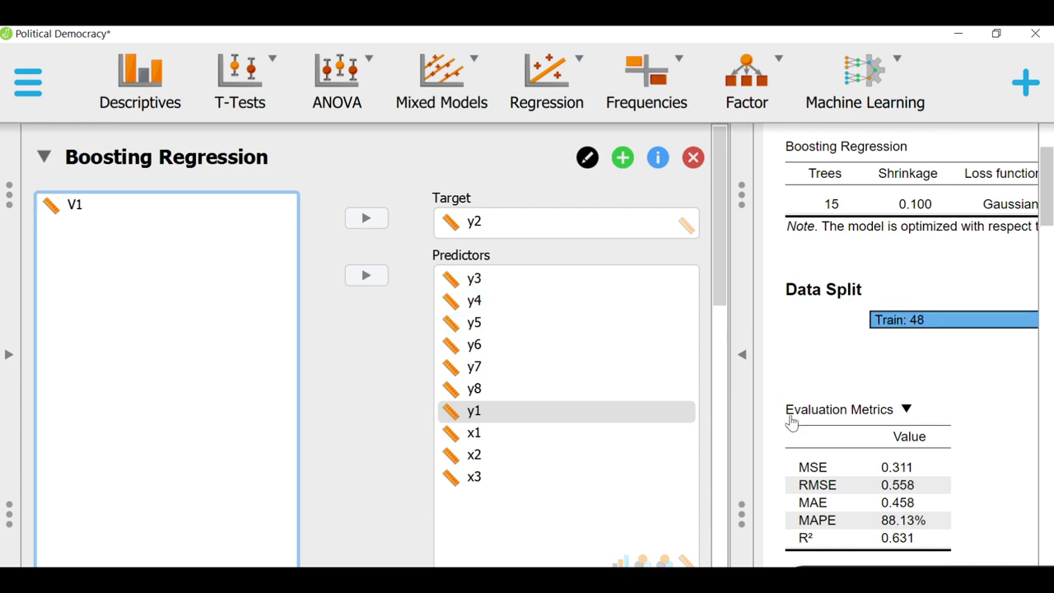
scroll(916, 471, down, 3)
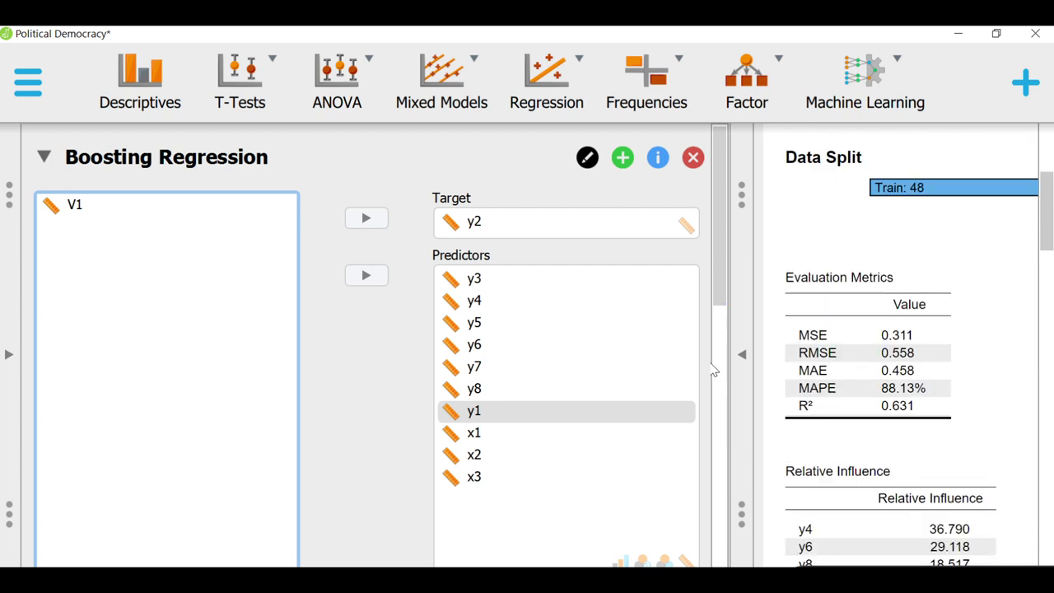
Collapse the options panel to show the refit's relative influence table, led by y4 (36.790).
click(742, 372)
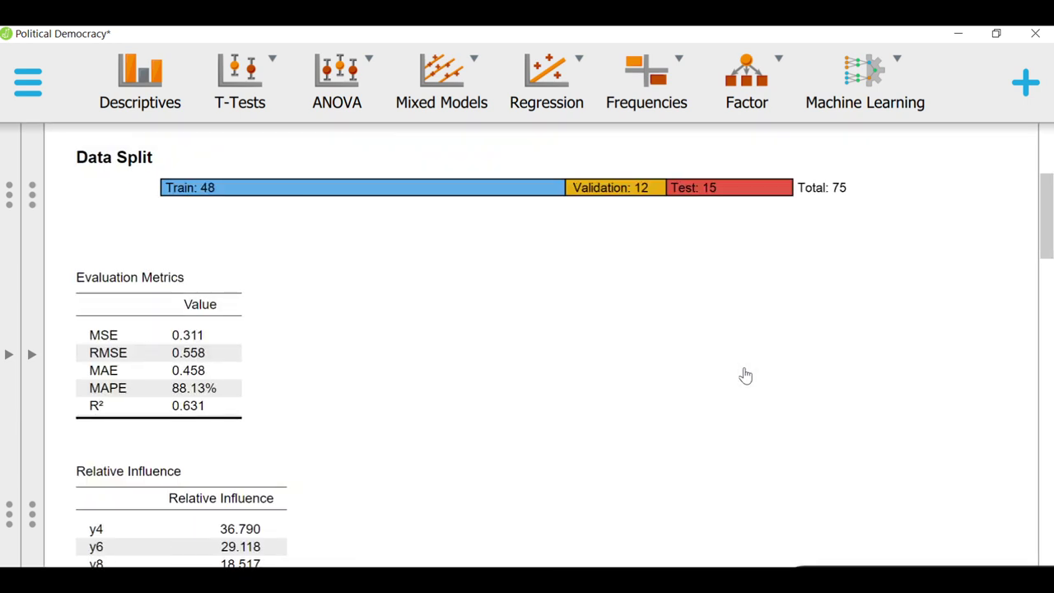
scroll(367, 435, down, 1)
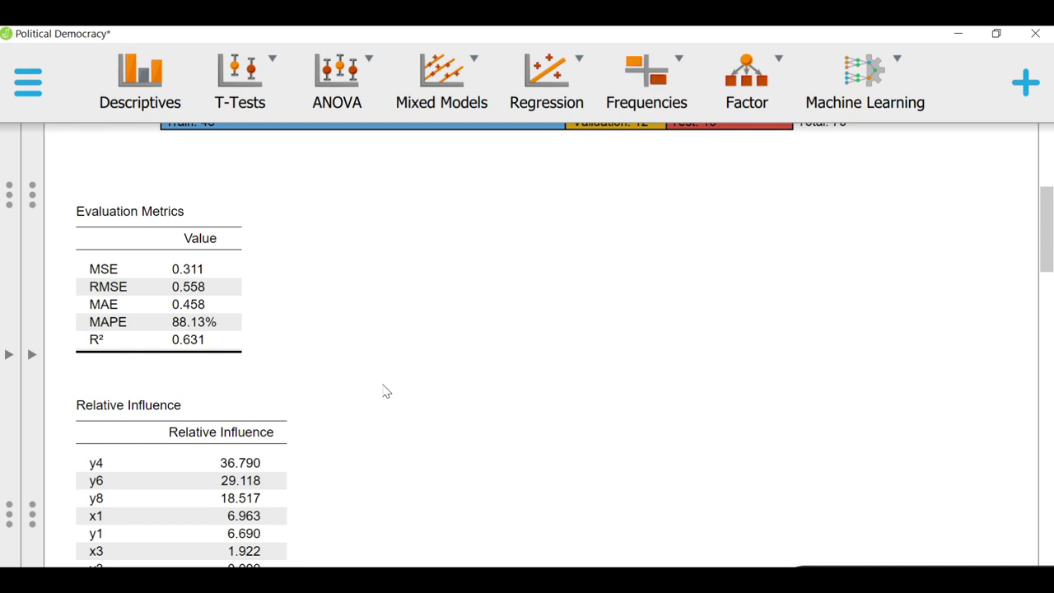
Scroll to the full Relative Influence table, then switch to the CaMLA Working Papers PDF in Chrome.
scroll(386, 391, down, 3)
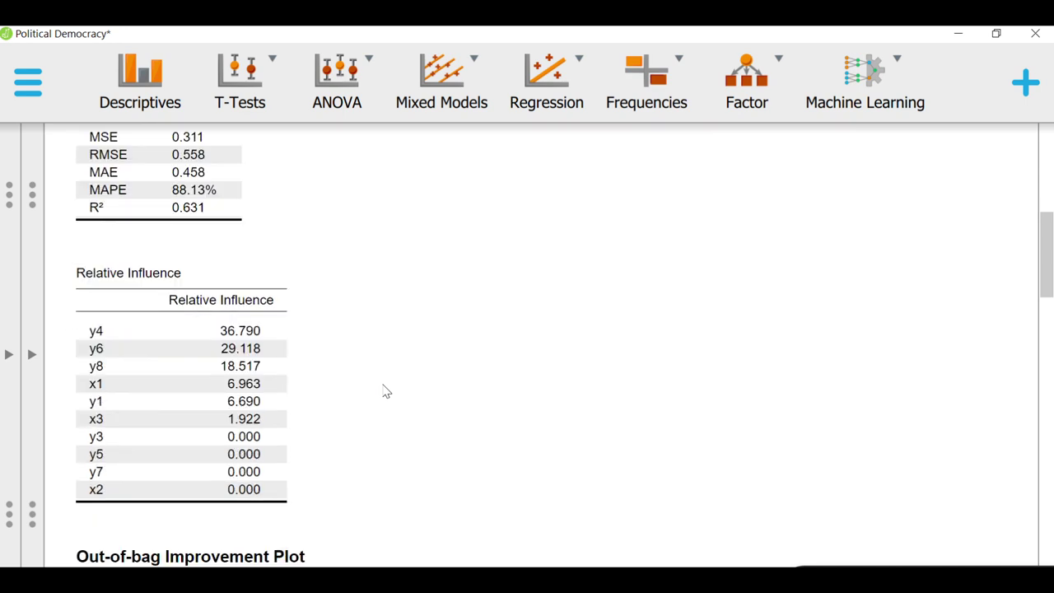
scroll(386, 391, down, 2)
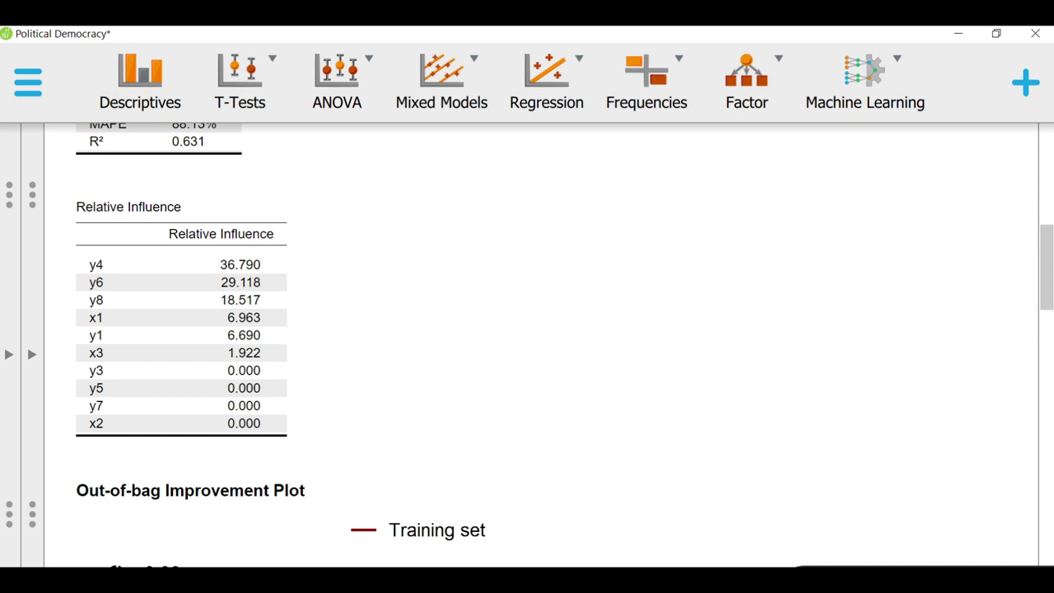
key(alt+Tab)
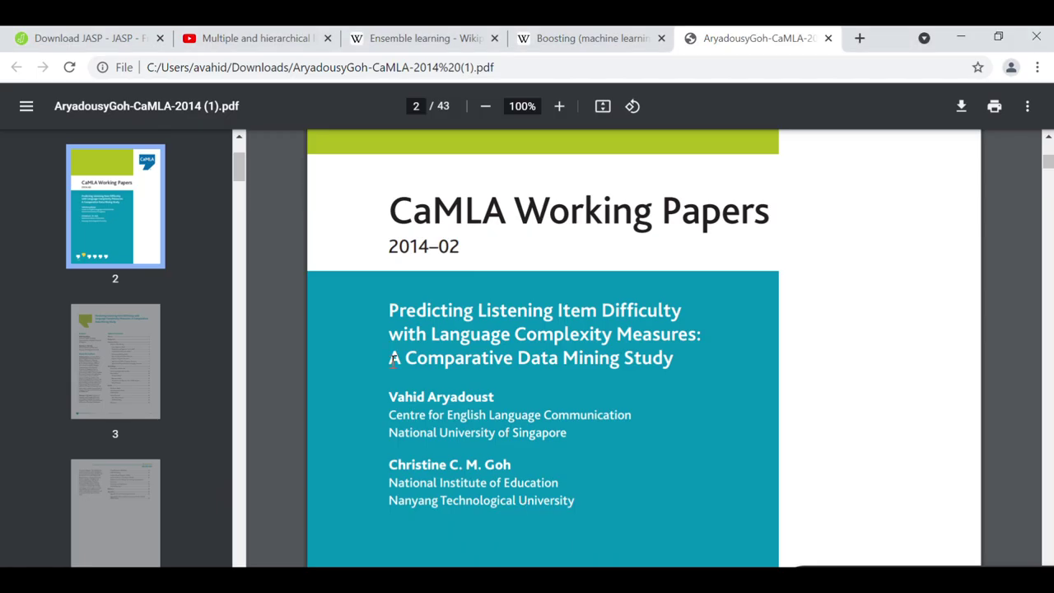
Open the YouTube video on multiple and hierarchical linear regression in SPSS, then return to JASP.
click(270, 33)
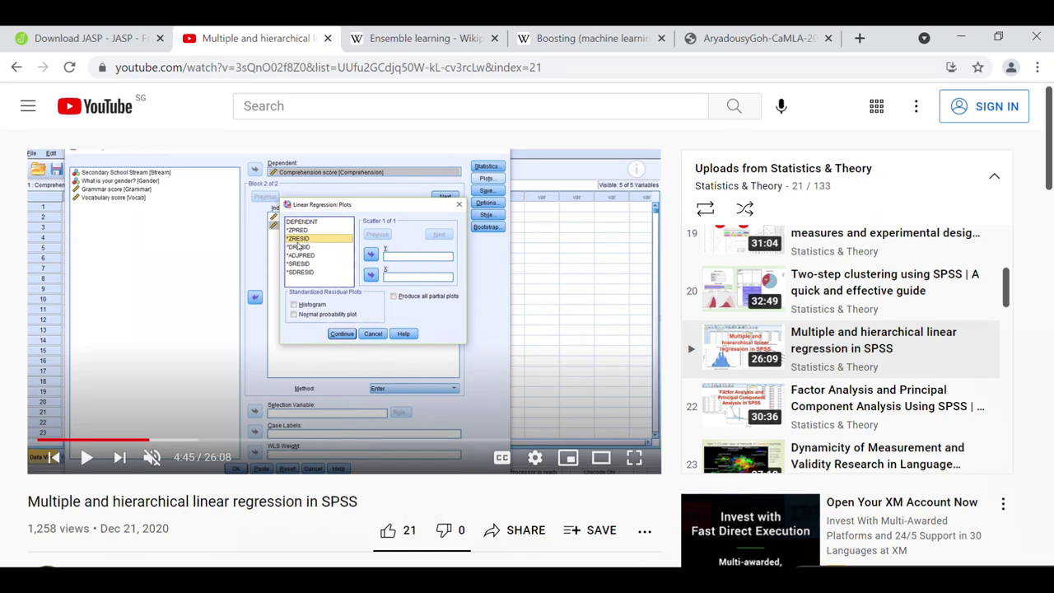
key(alt+Tab)
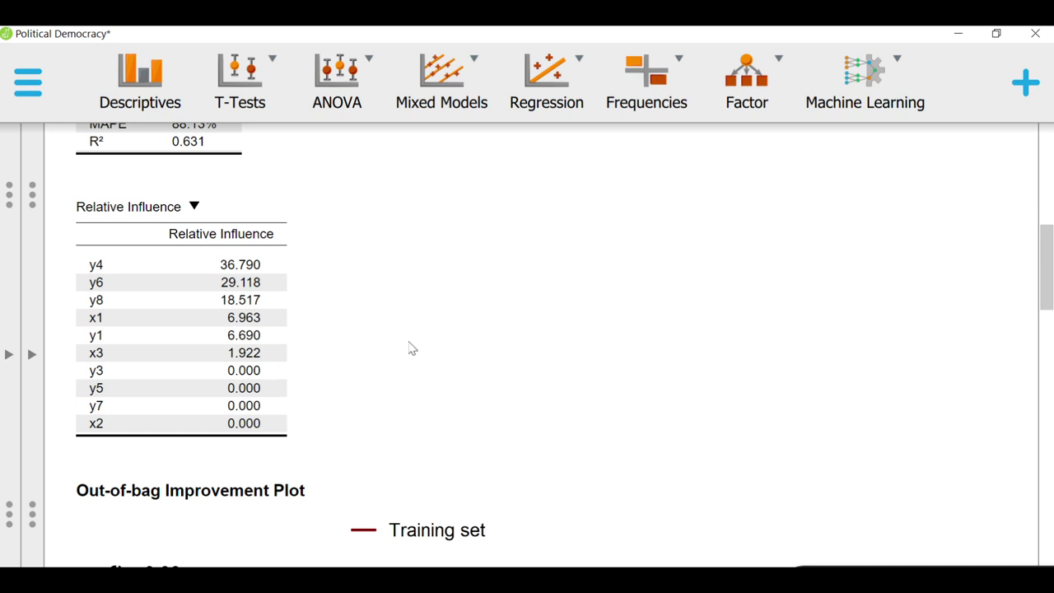
Reopen and collapse the Boosting Regression options, then scroll down to the Out-of-bag Improvement Plot.
click(303, 275)
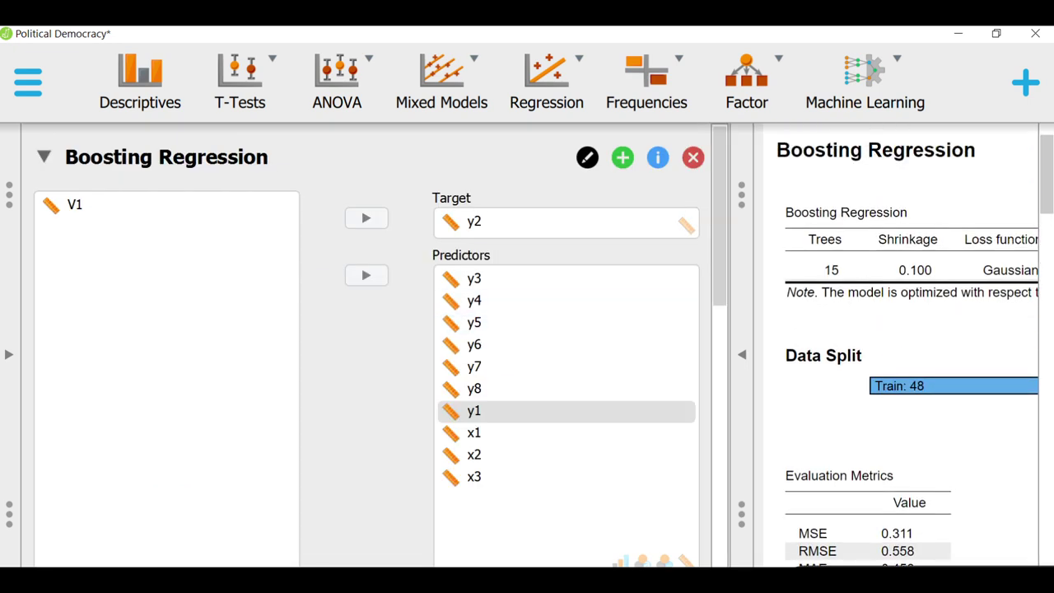
click(745, 387)
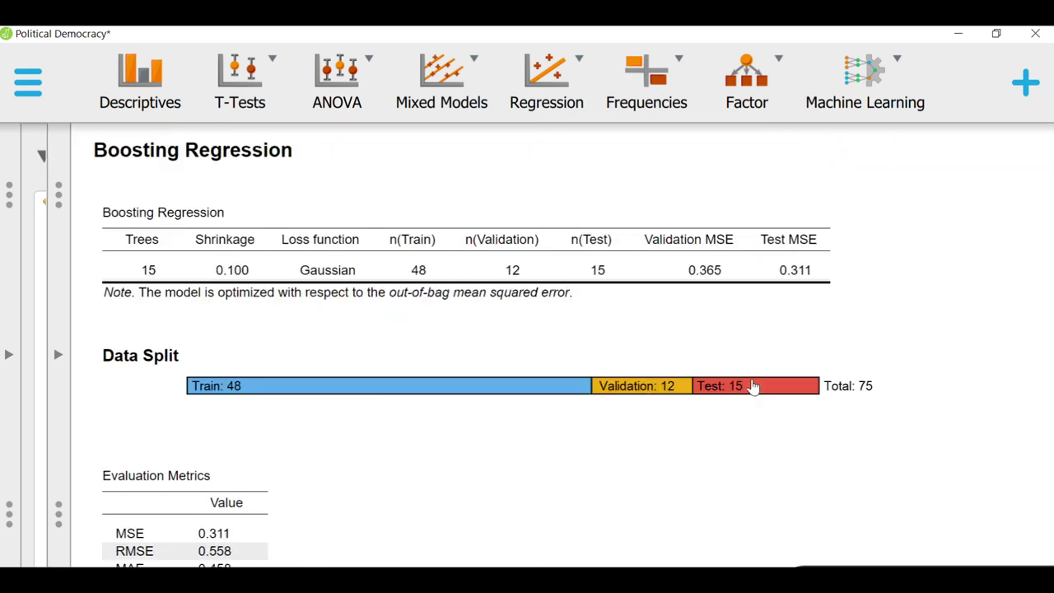
scroll(503, 401, down, 5)
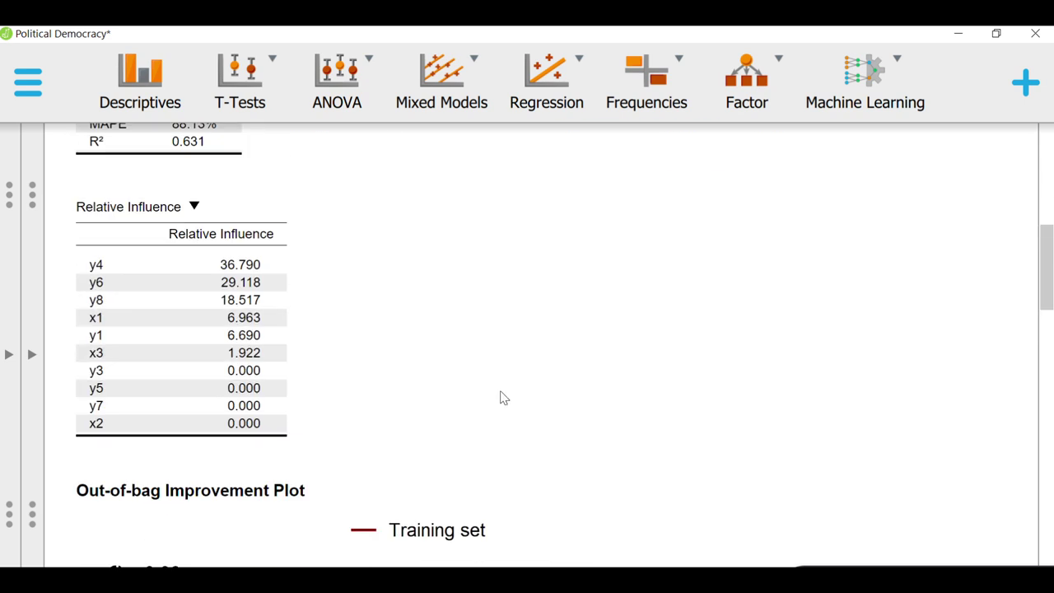
scroll(483, 357, down, 2)
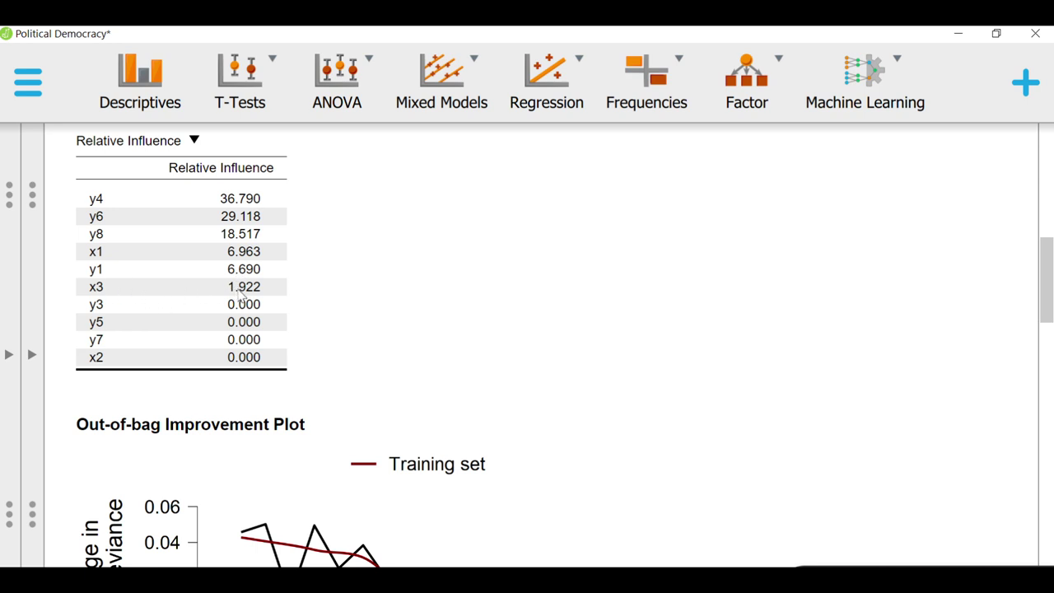
scroll(270, 312, down, 1)
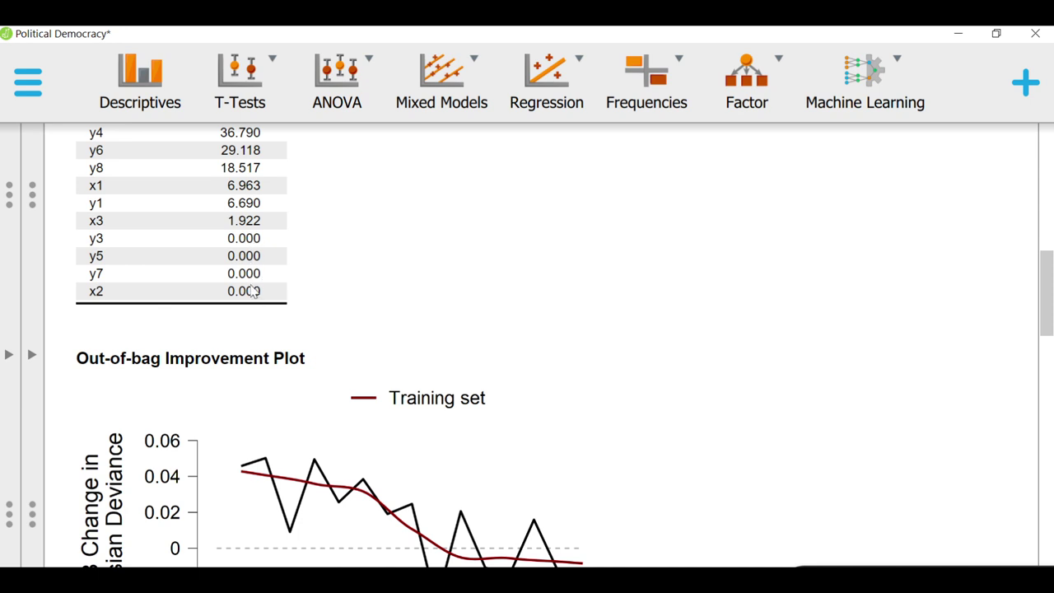
Scroll through the out-of-bag improvement curve to 15 trees, then reopen and collapse the Boosting Regression settings.
scroll(387, 272, down, 1)
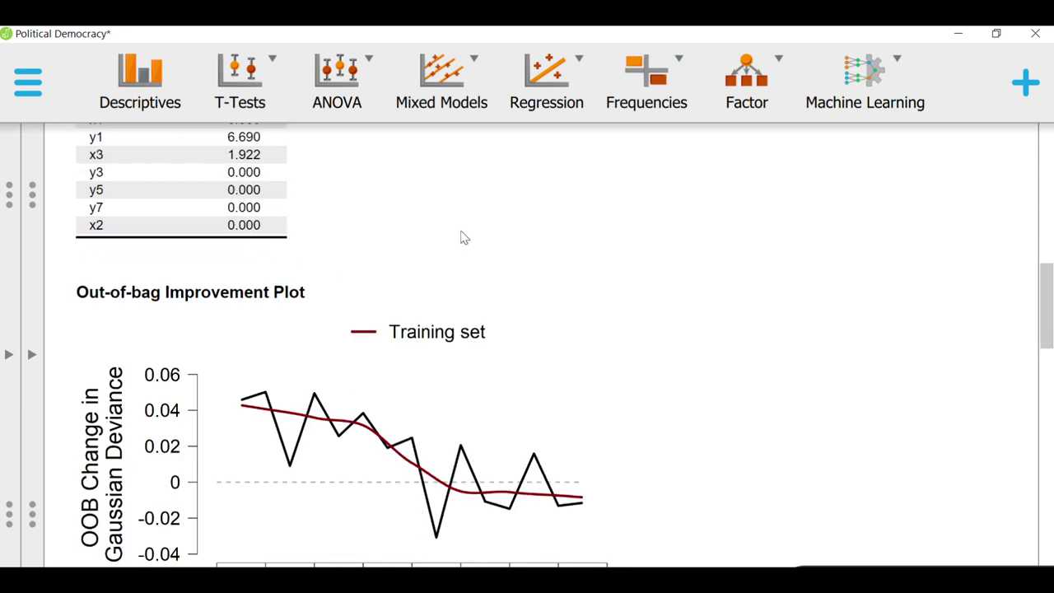
scroll(198, 317, down, 1)
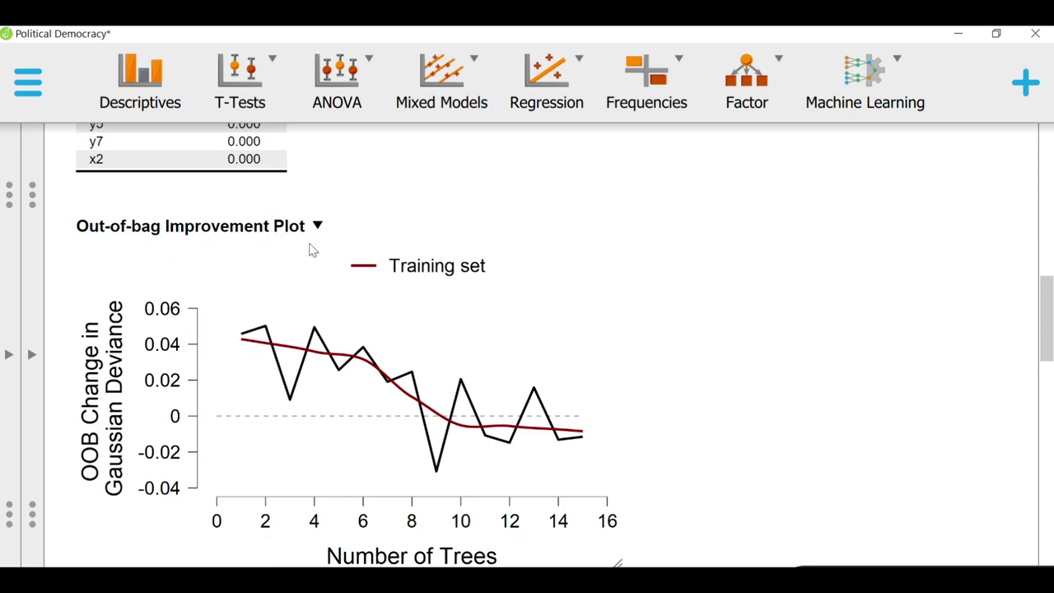
scroll(537, 264, down, 1)
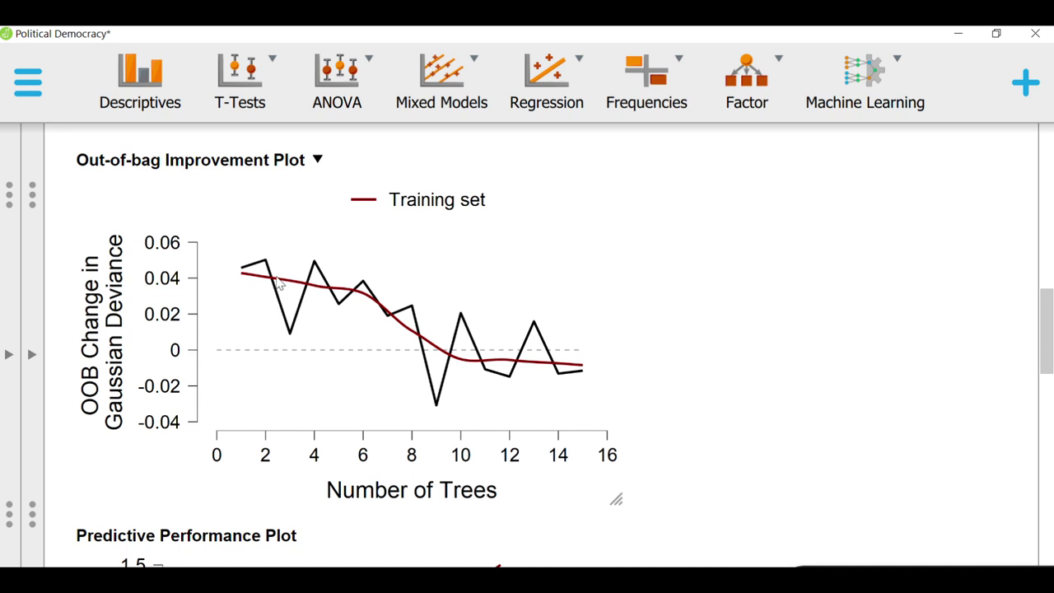
click(579, 371)
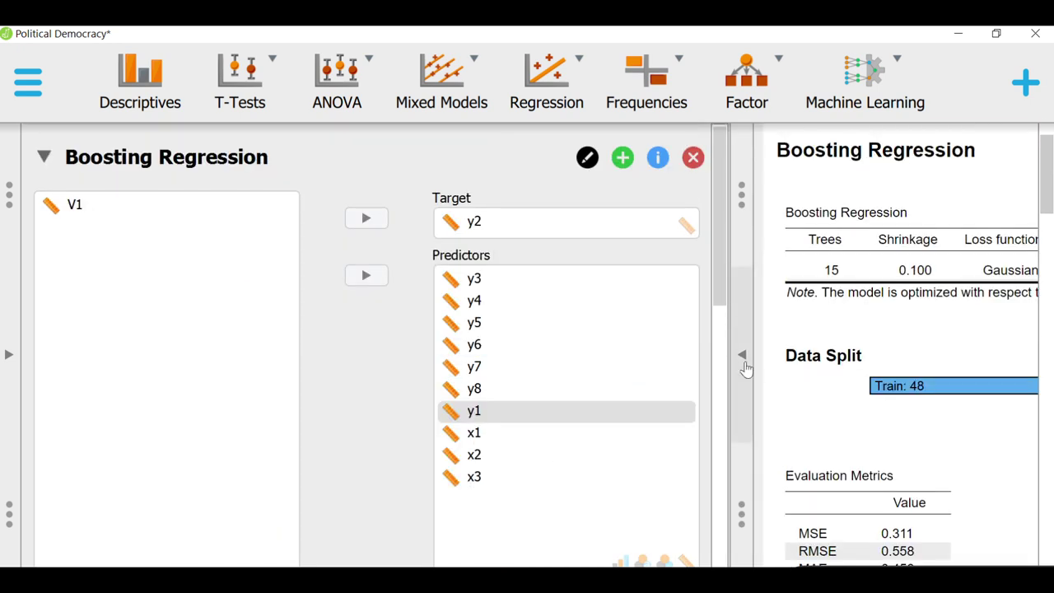
click(742, 354)
Scroll the full-width results to the out-of-bag plot, which dips near −0.03 at 9 trees.
scroll(584, 384, down, 10)
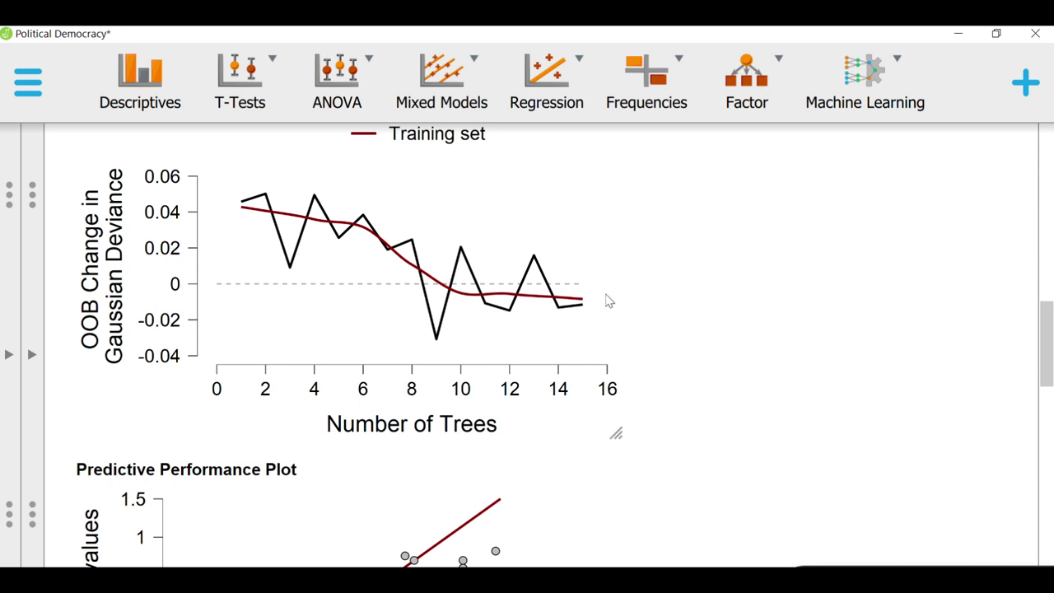
scroll(619, 299, down, 3)
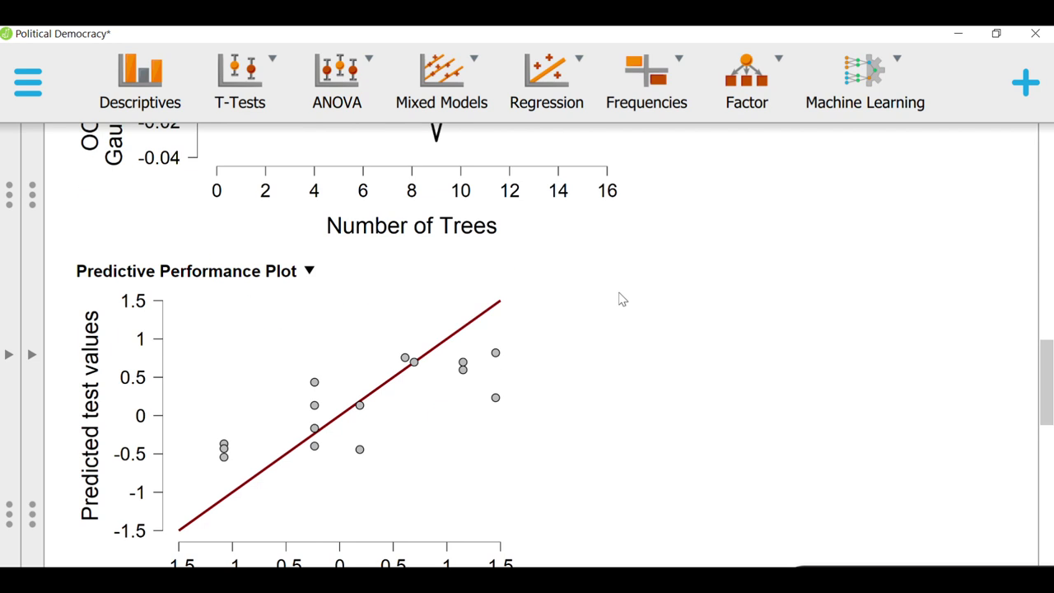
scroll(620, 299, down, 1)
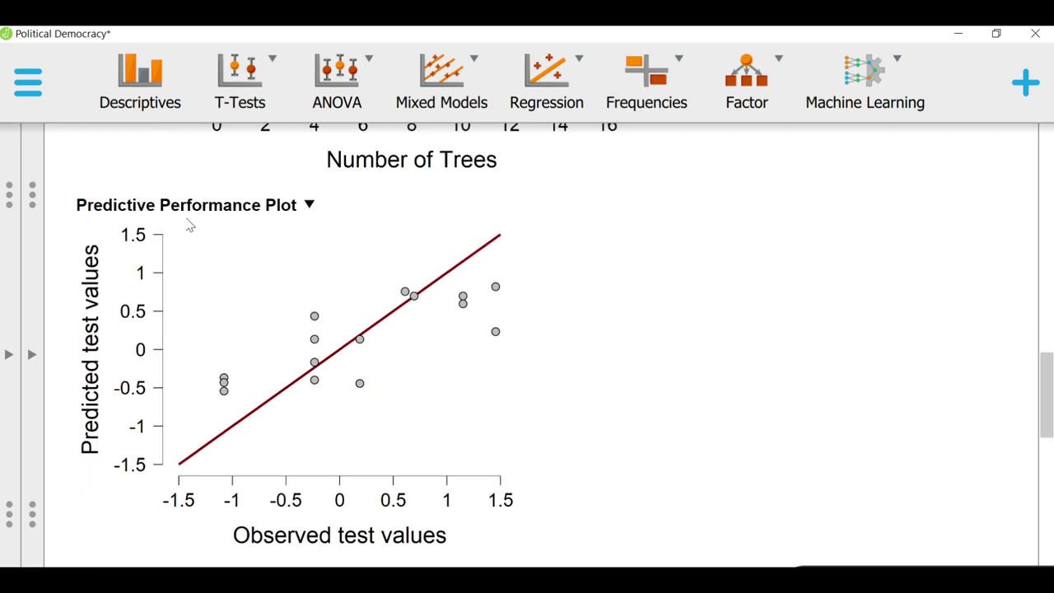
scroll(213, 255, down, 1)
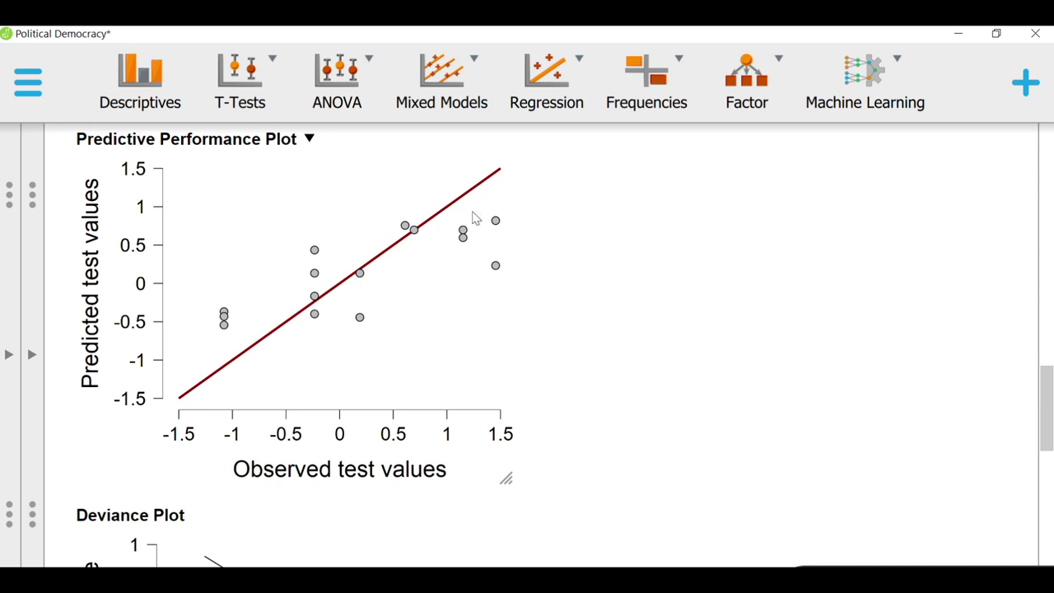
scroll(475, 256, down, 3)
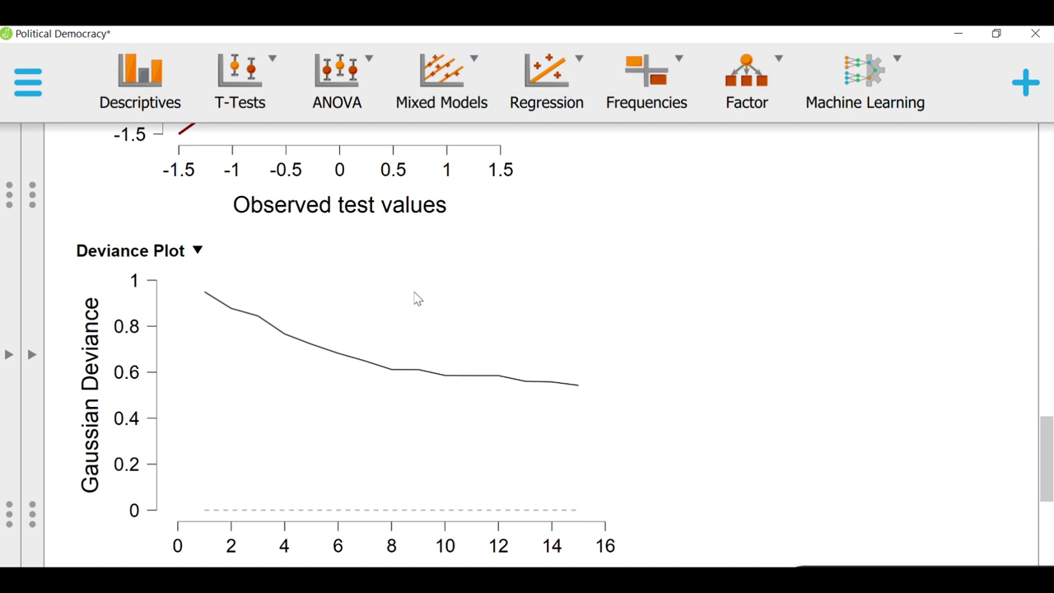
scroll(416, 302, down, 1)
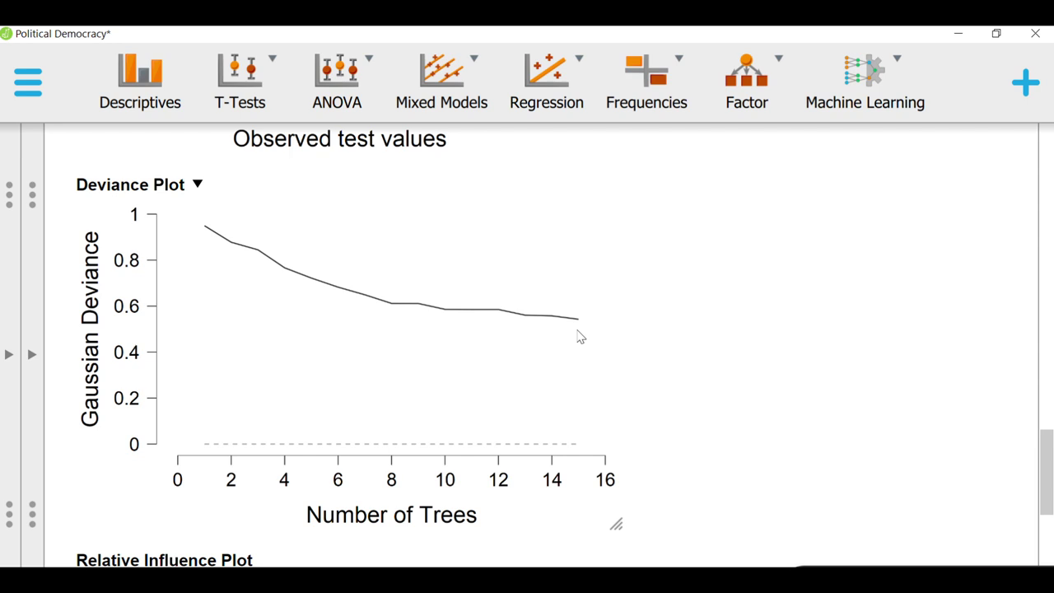
scroll(568, 334, up, 15)
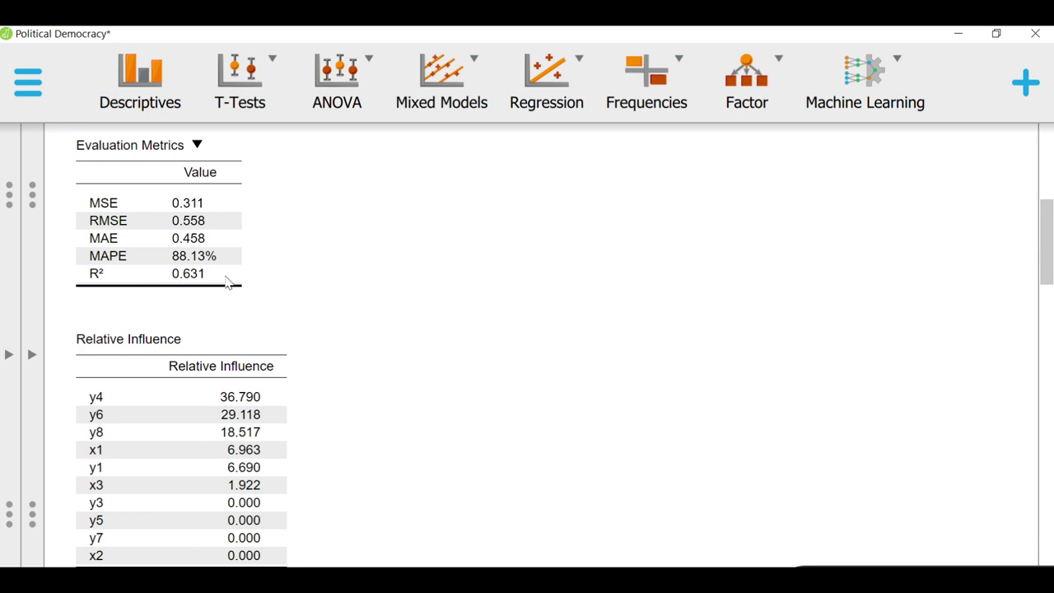
scroll(227, 282, down, 15)
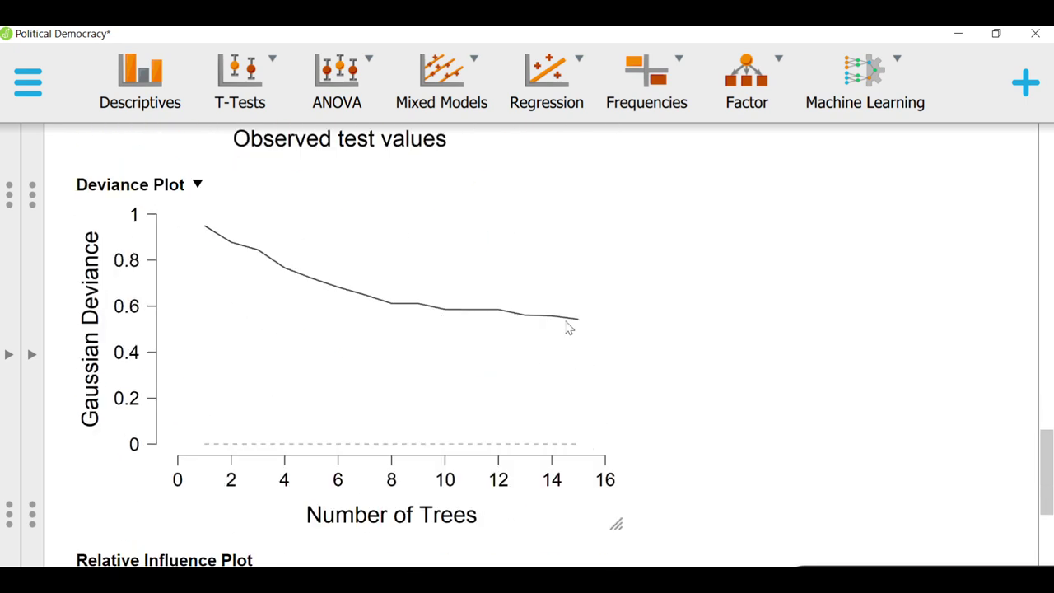
scroll(585, 325, down, 9)
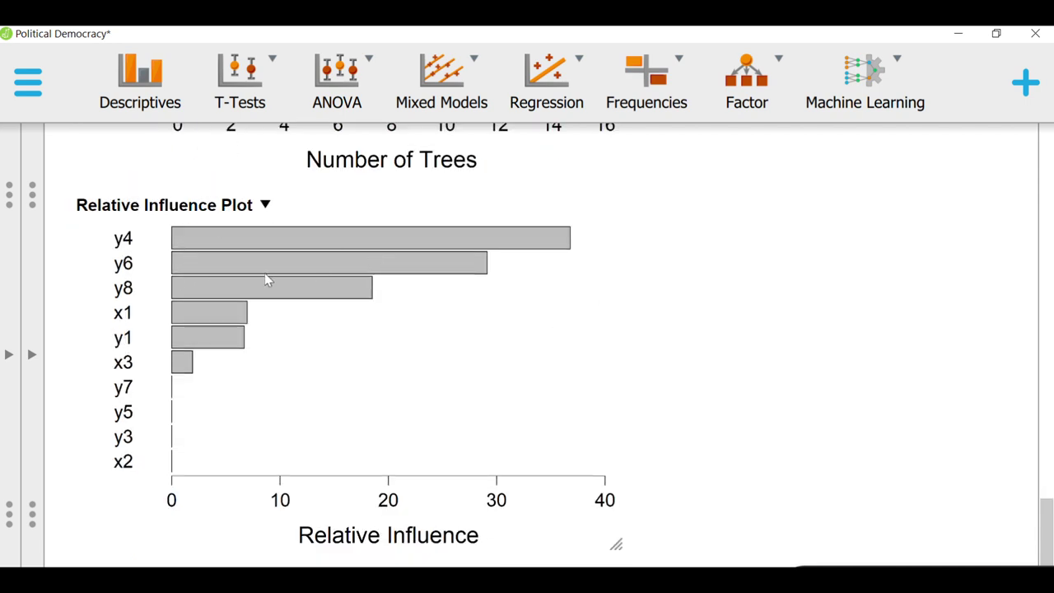
Turn on Add predicted values to data under Training Parameters, then show the data sheet.
click(33, 355)
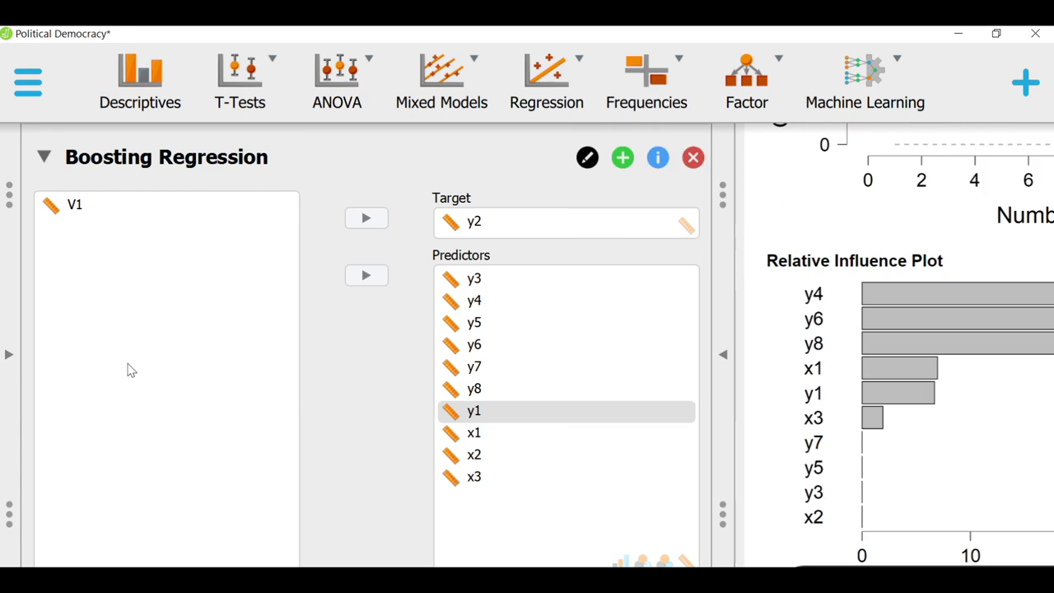
scroll(418, 409, down, 10)
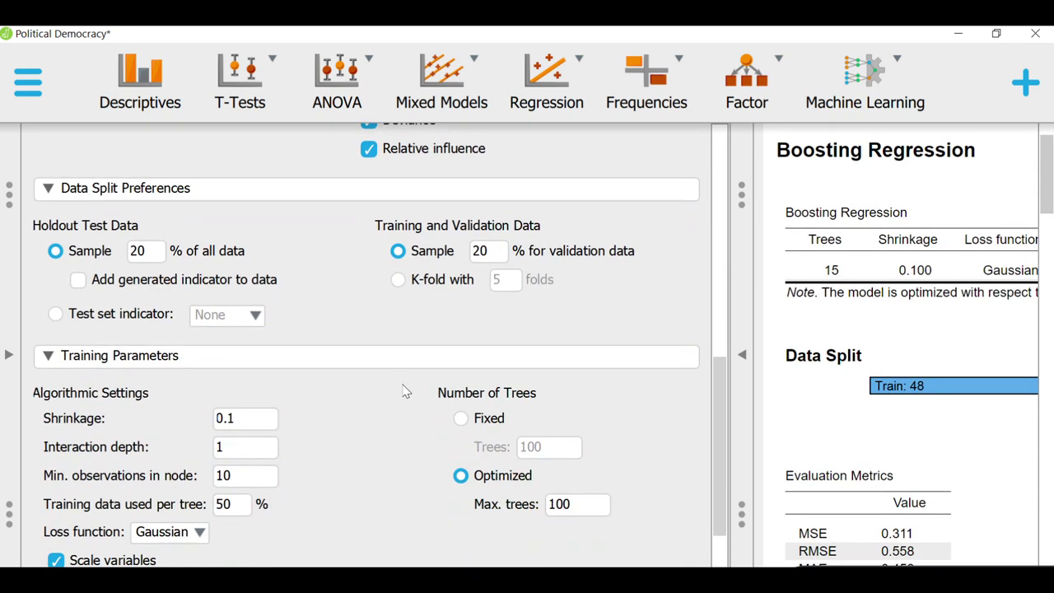
scroll(404, 391, down, 3)
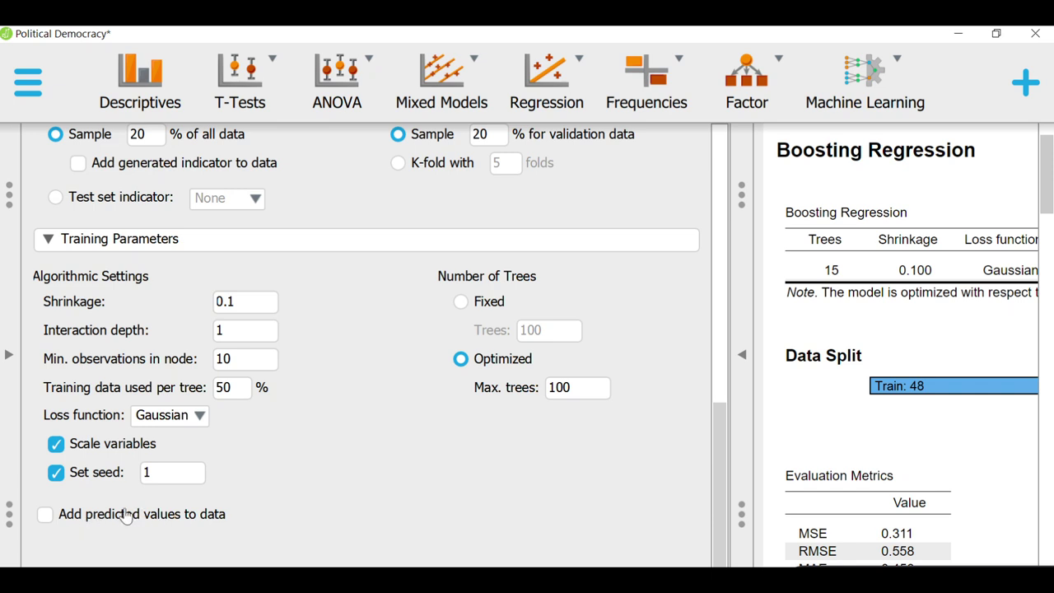
click(47, 516)
scroll(412, 432, up, 12)
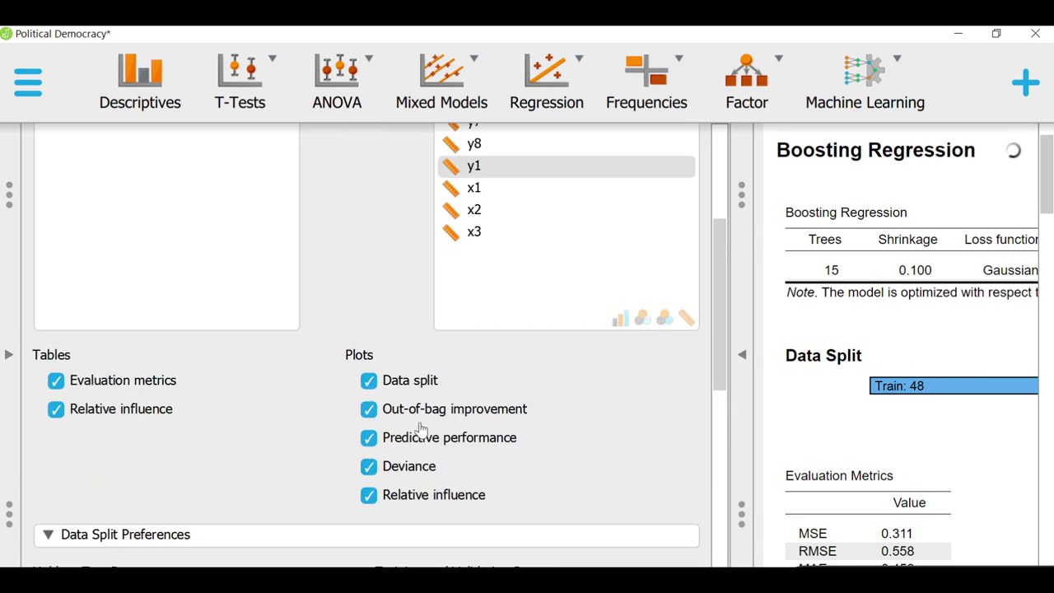
scroll(420, 428, up, 3)
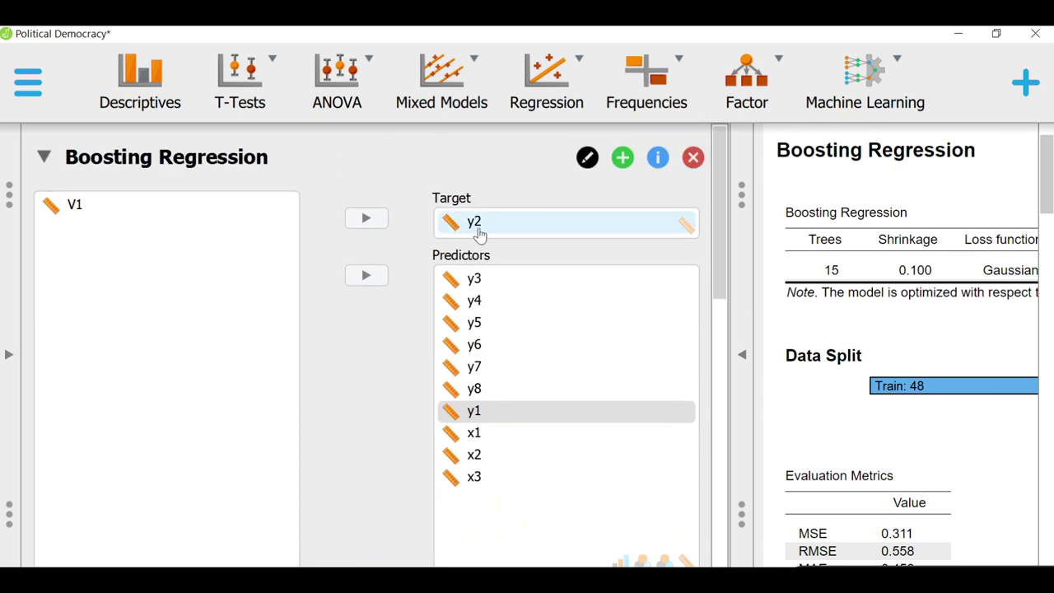
scroll(479, 234, down, 15)
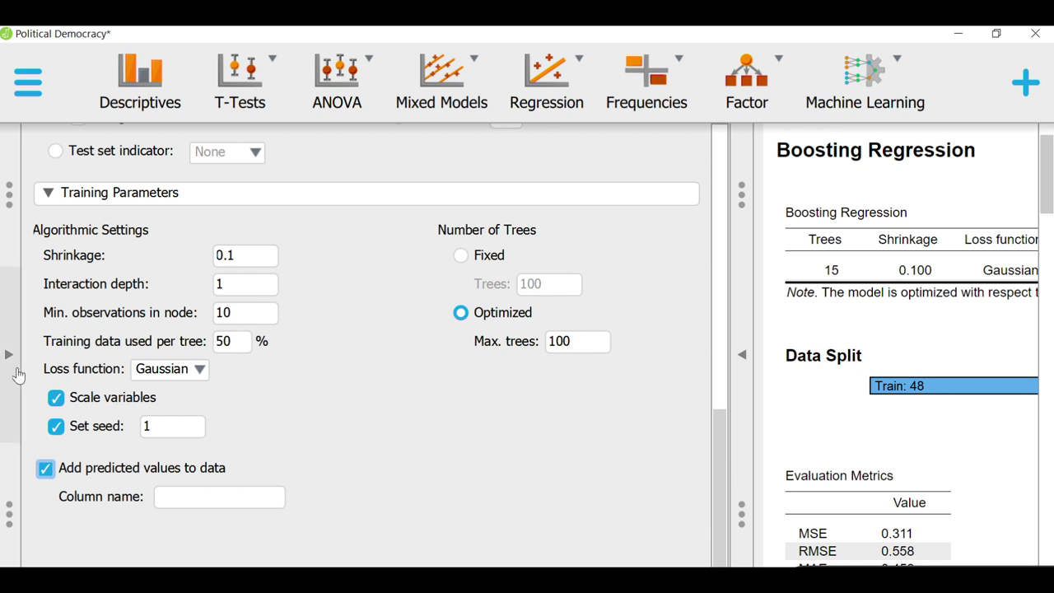
click(18, 375)
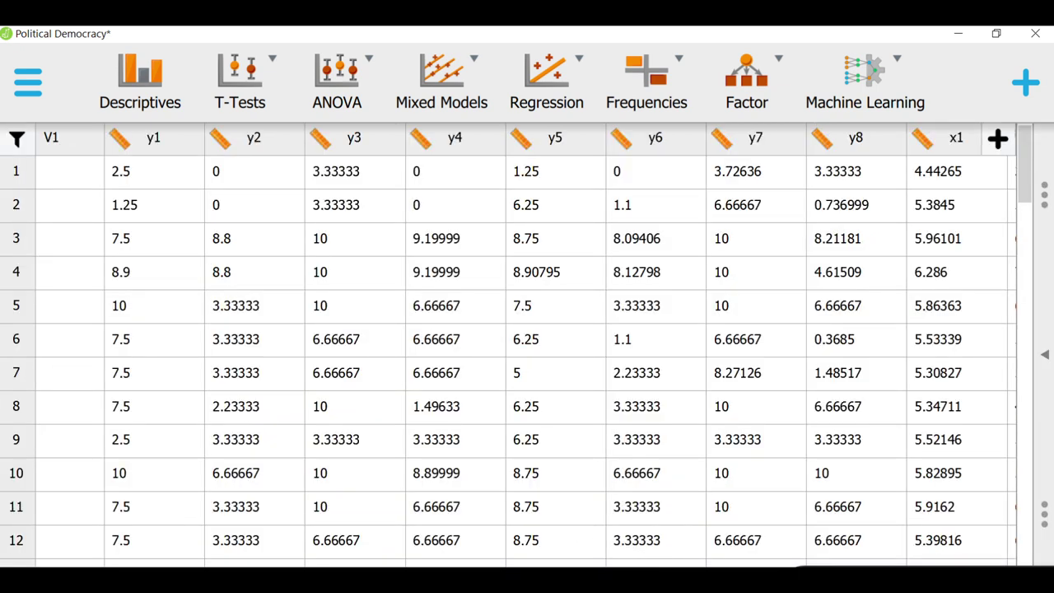
scroll(655, 140, right, 3)
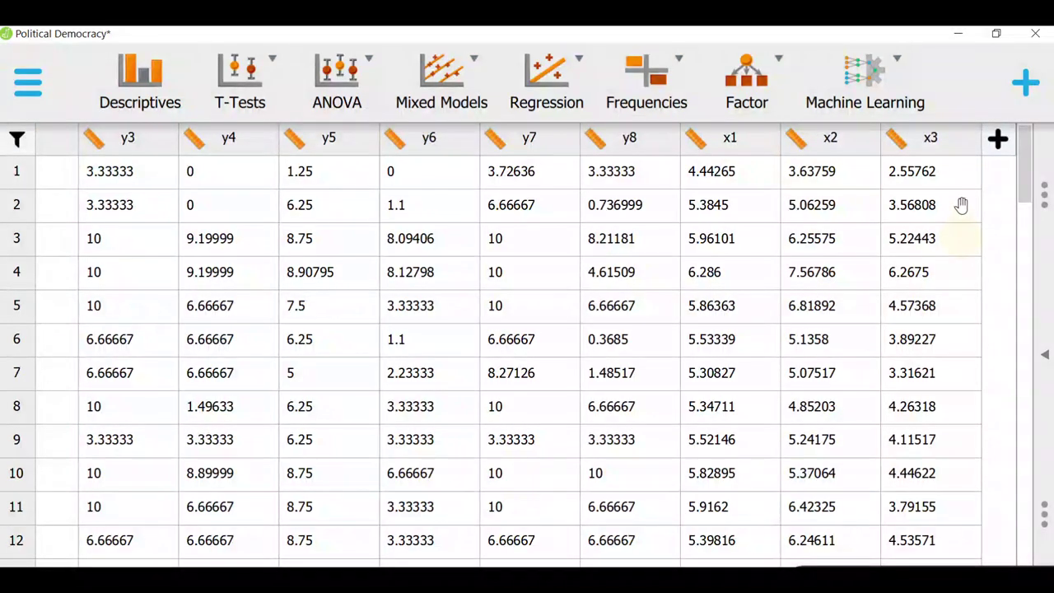
scroll(606, 557, left, 3)
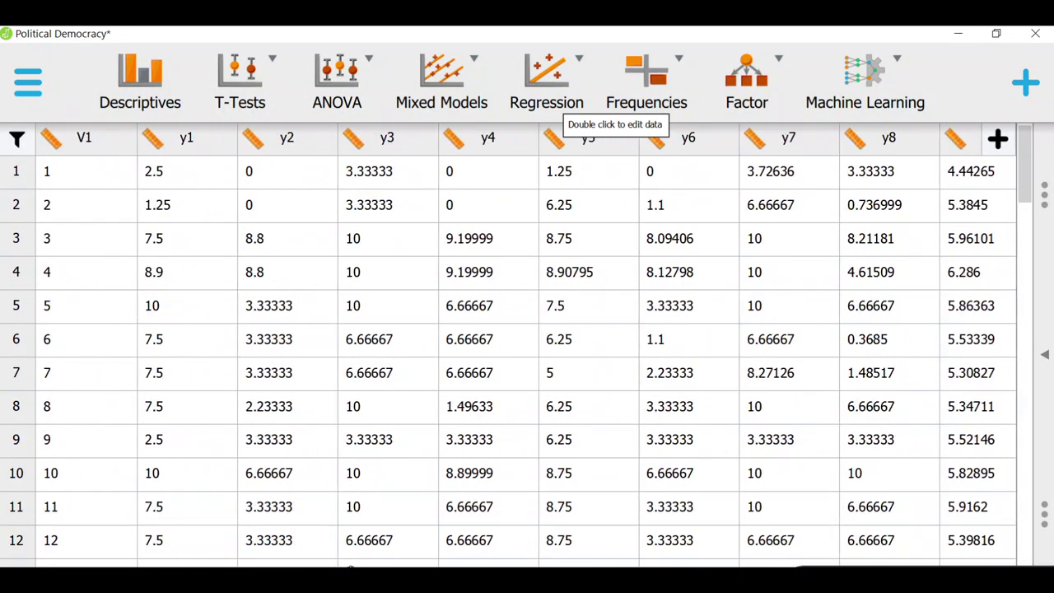
scroll(606, 556, right, 3)
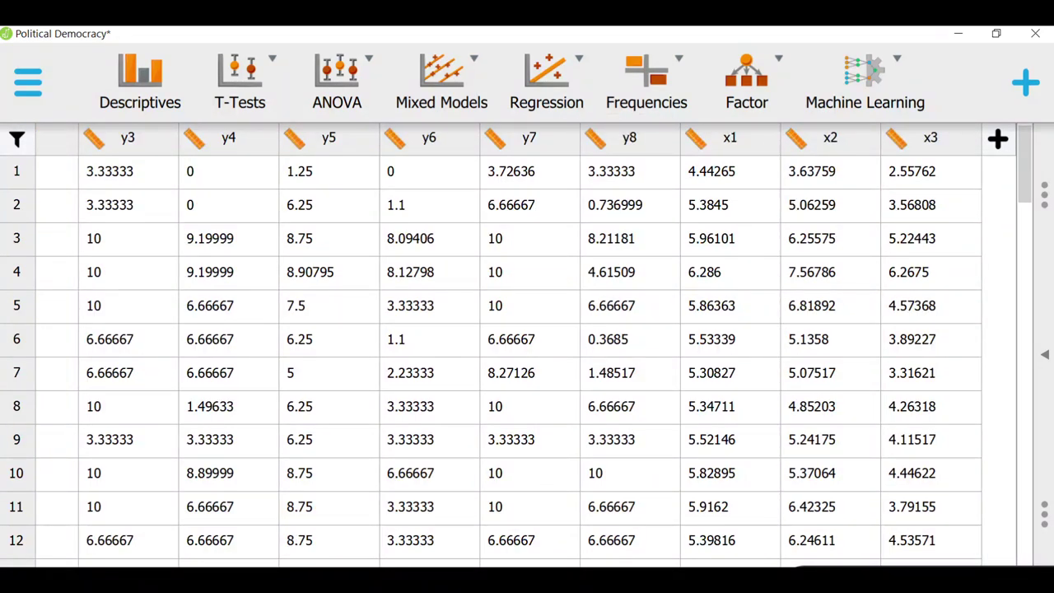
click(1045, 361)
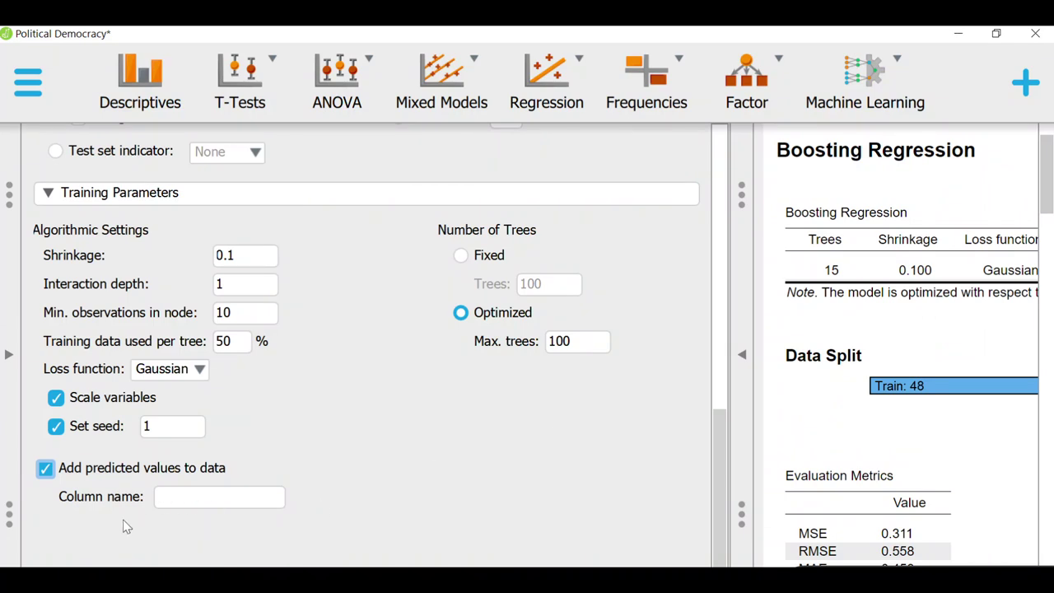
click(216, 498)
text(Pr)
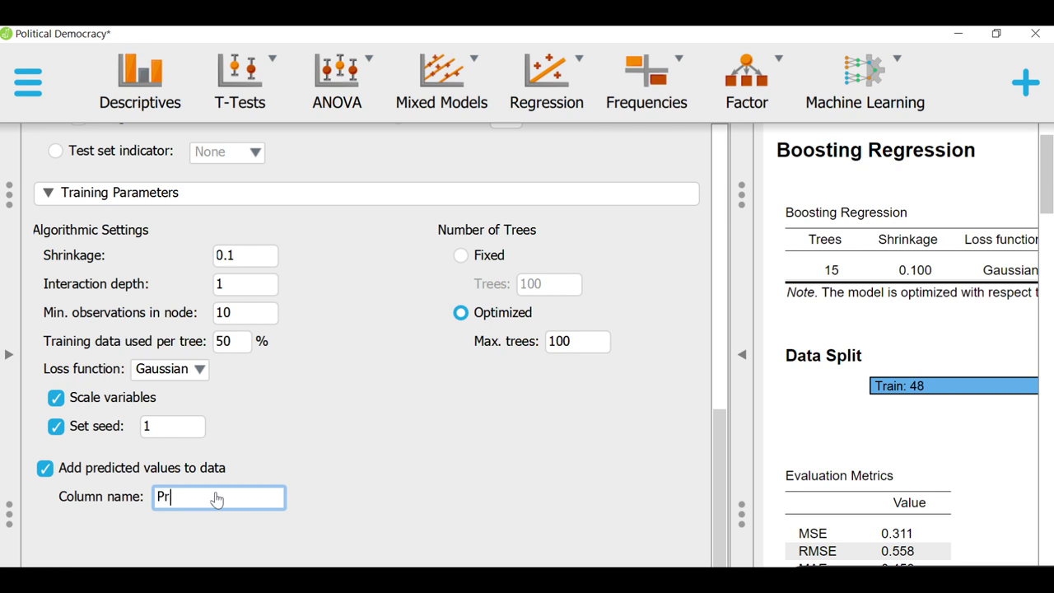
text(ed)
click(505, 415)
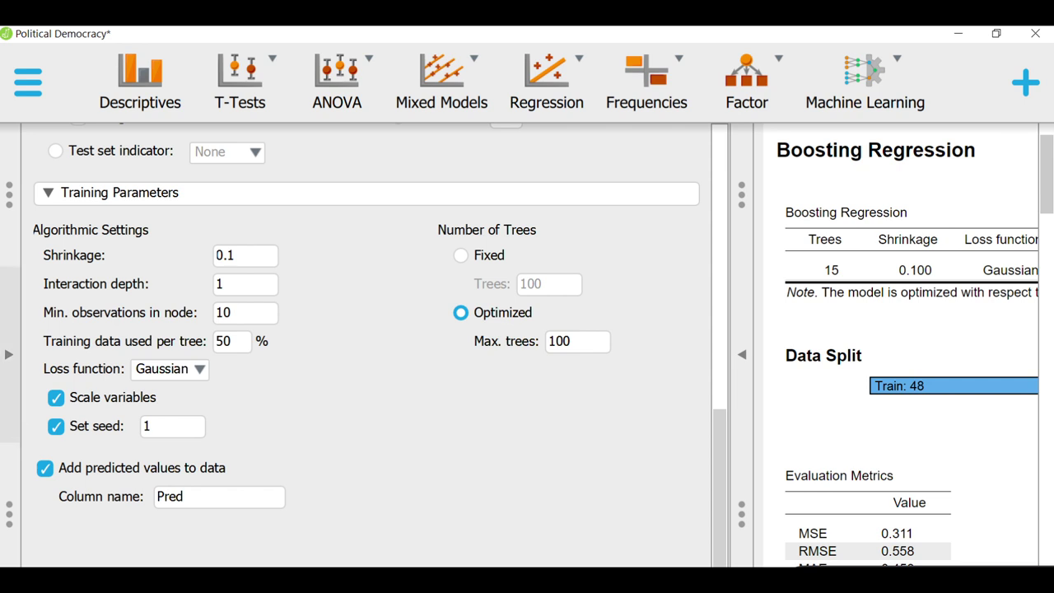
Open the spreadsheet and scroll to the new Pred column beside x3, showing −0.368341 in row 1.
click(8, 354)
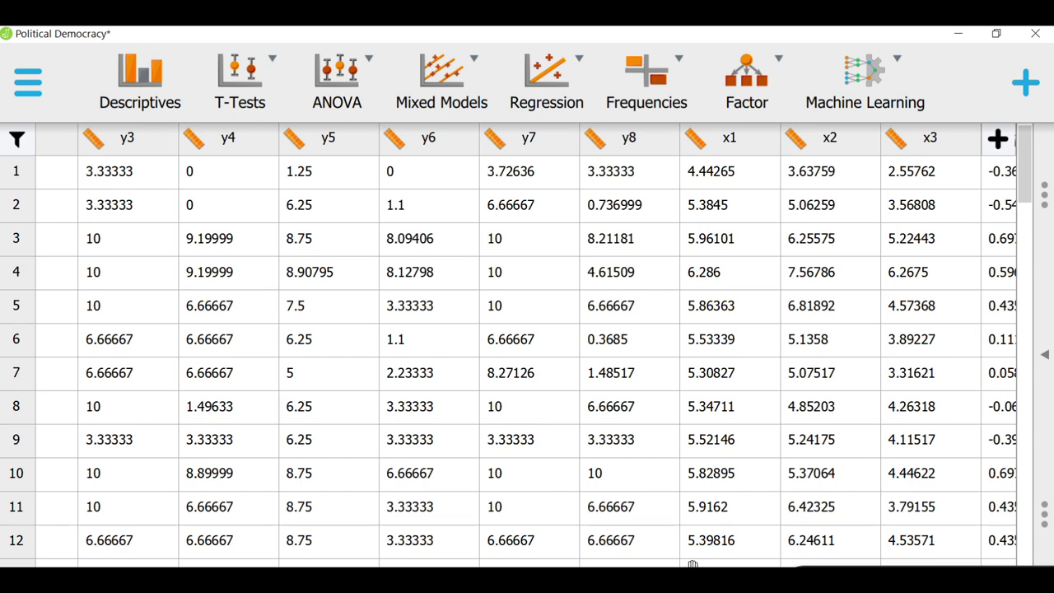
scroll(642, 140, right, 3)
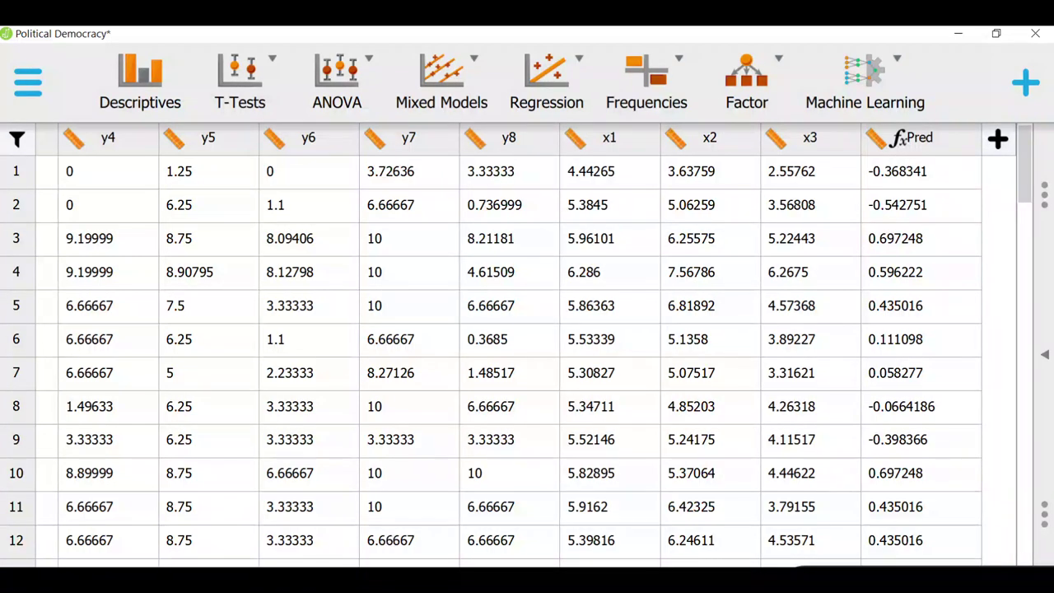
scroll(271, 135, left, 1)
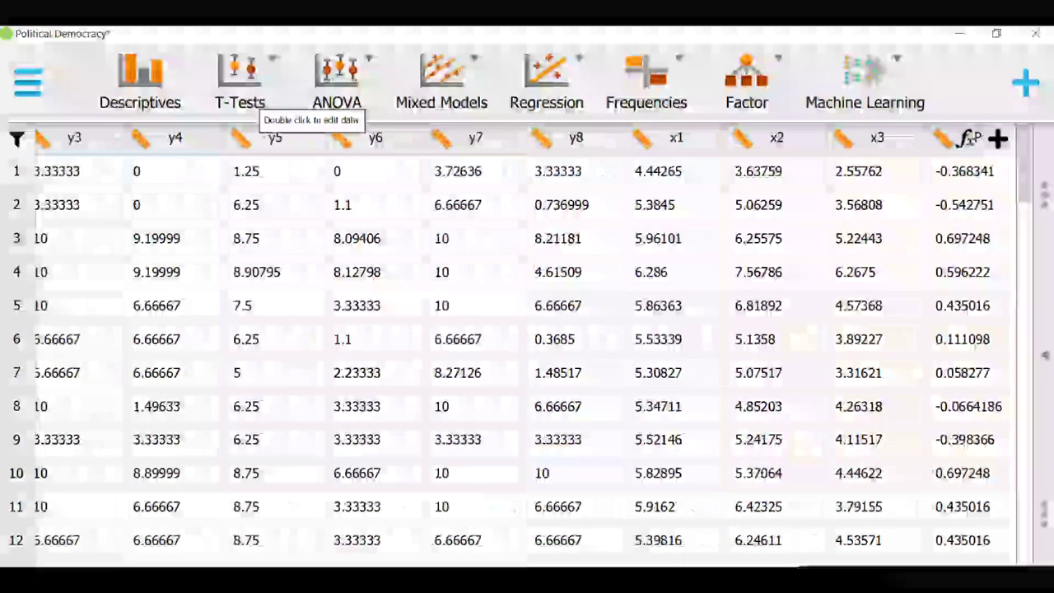
scroll(274, 134, left, 3)
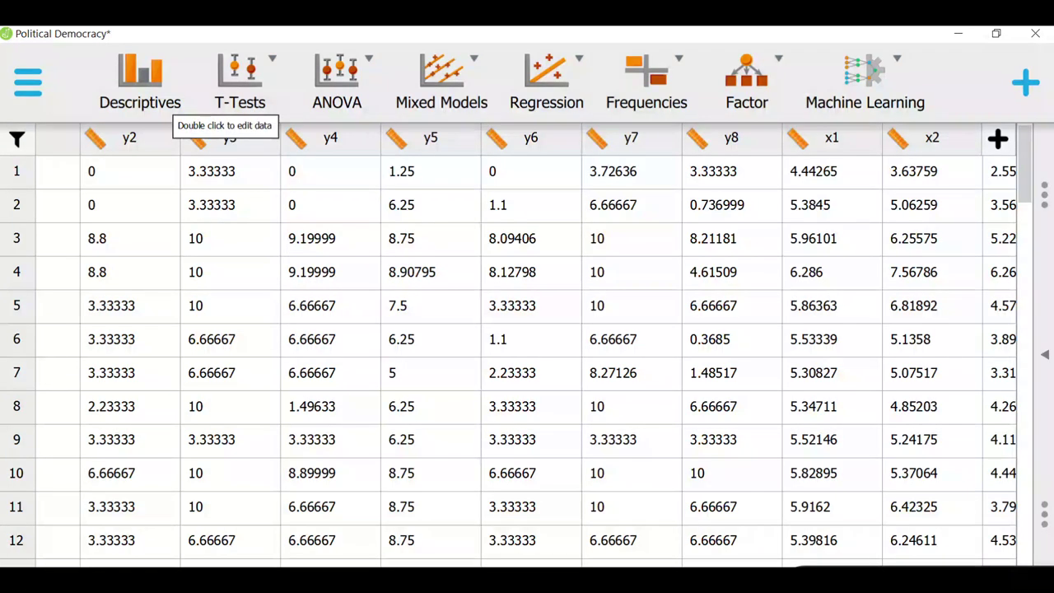
scroll(515, 345, right, 5)
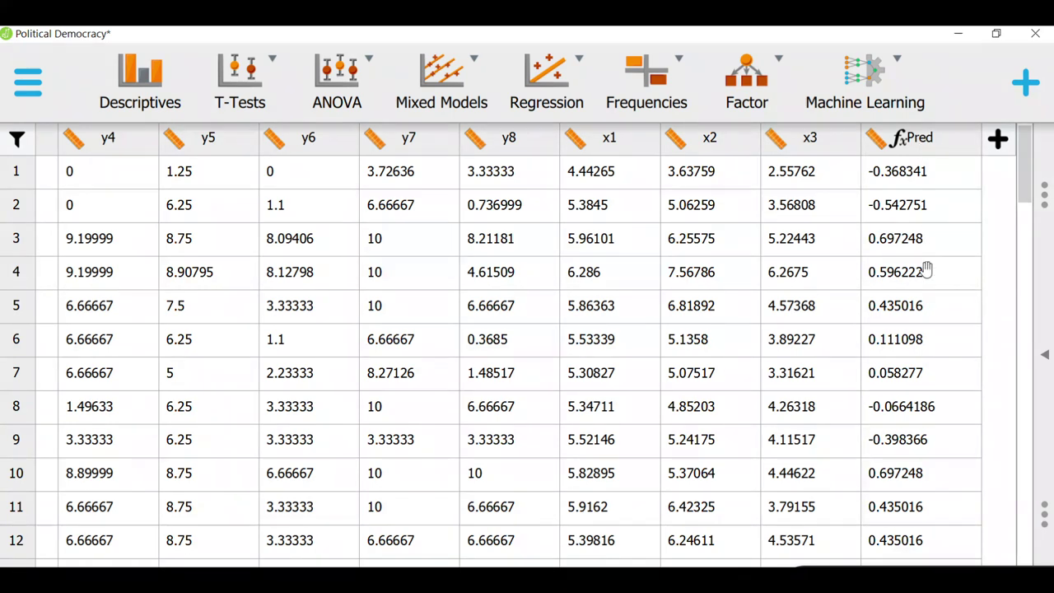
Hide the data, collapse the options panel, and scroll through the boosting results up to the predictive performance plot.
click(1047, 399)
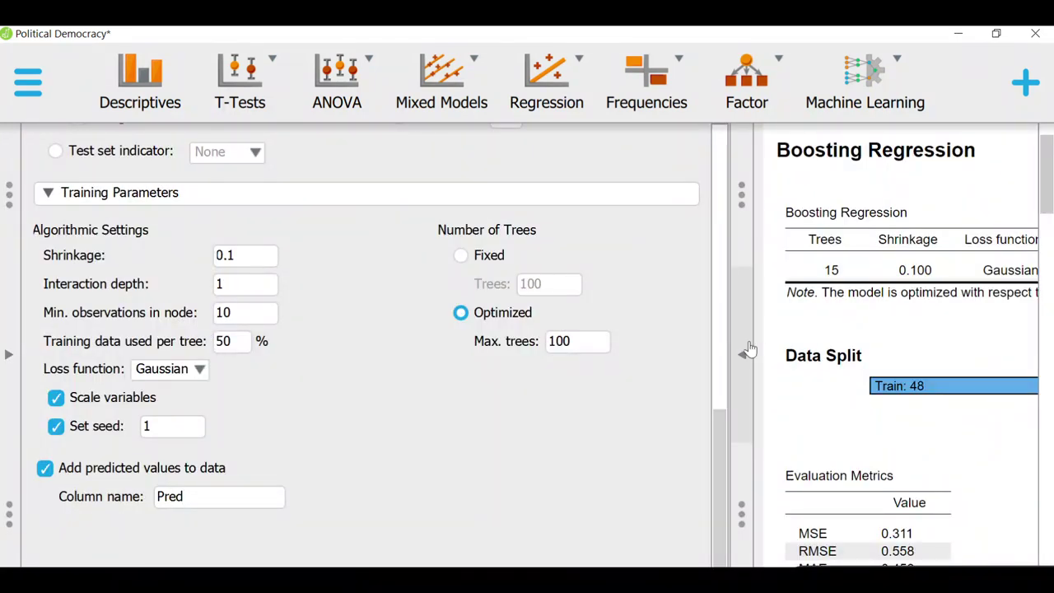
scroll(721, 339, up, 5)
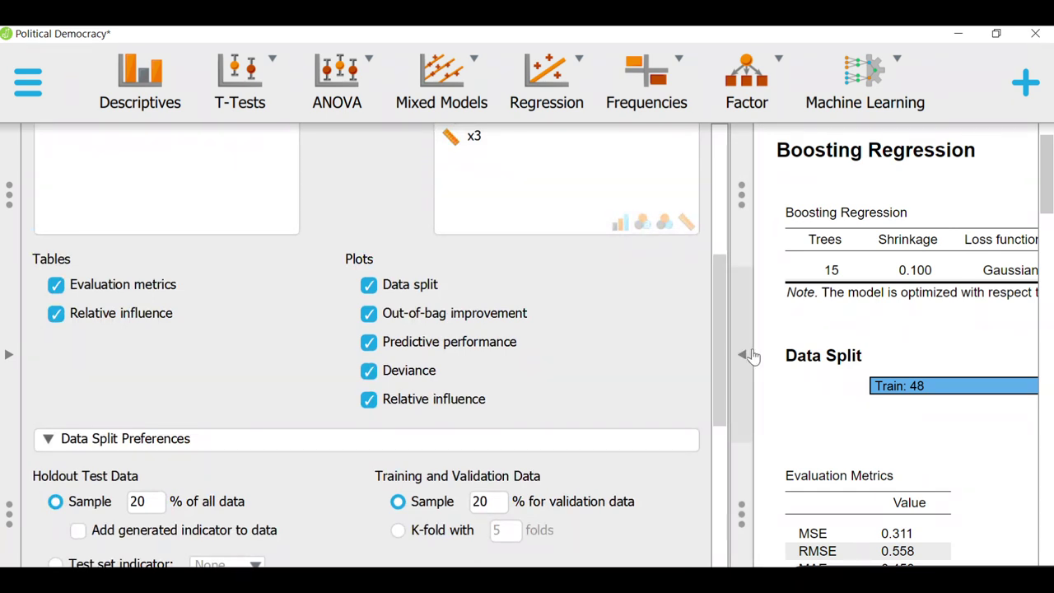
click(744, 354)
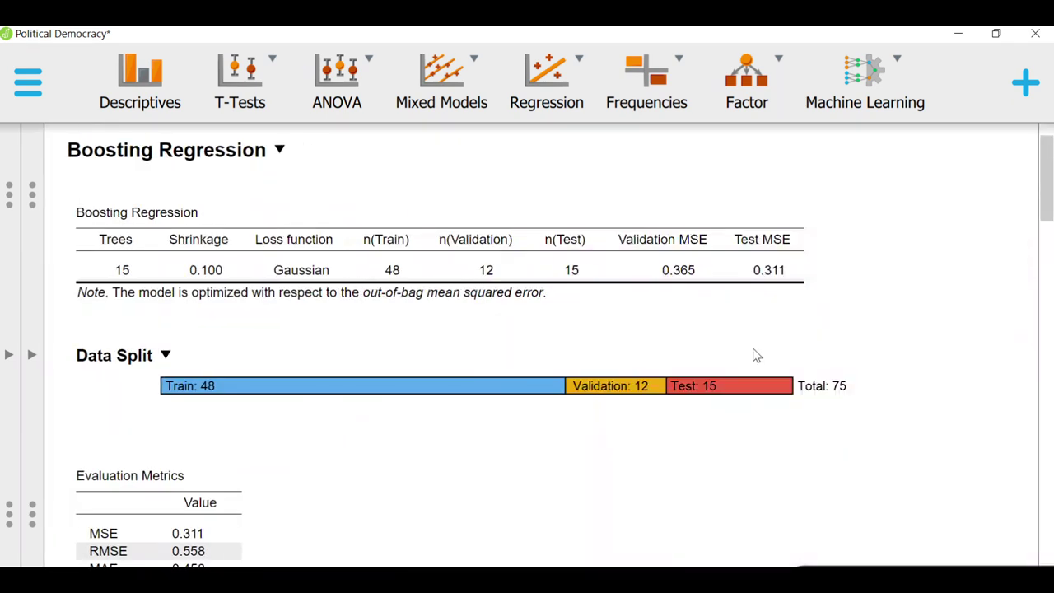
scroll(758, 365, down, 15)
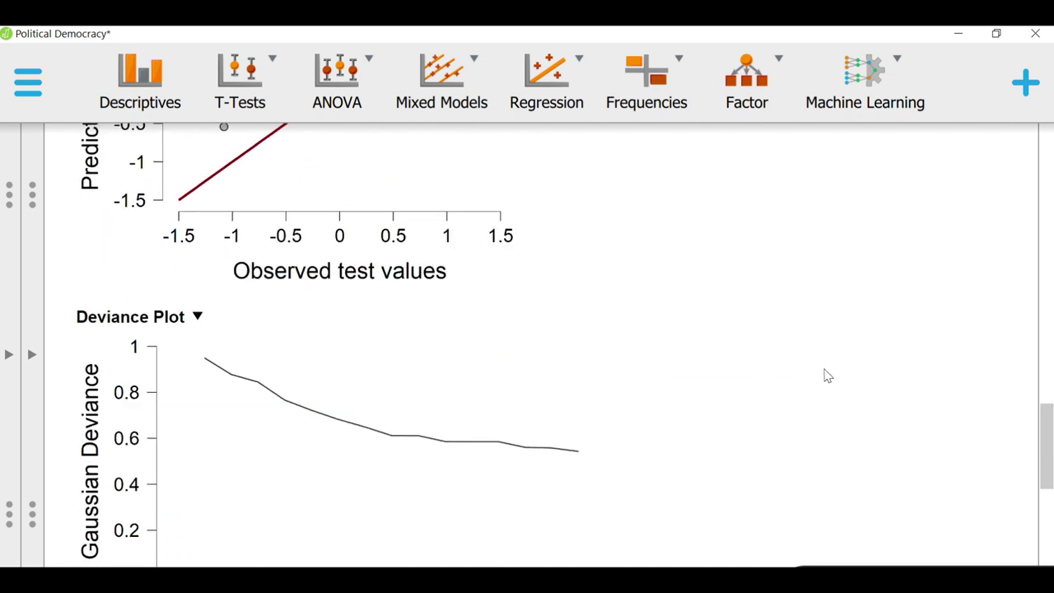
scroll(905, 335, up, 4)
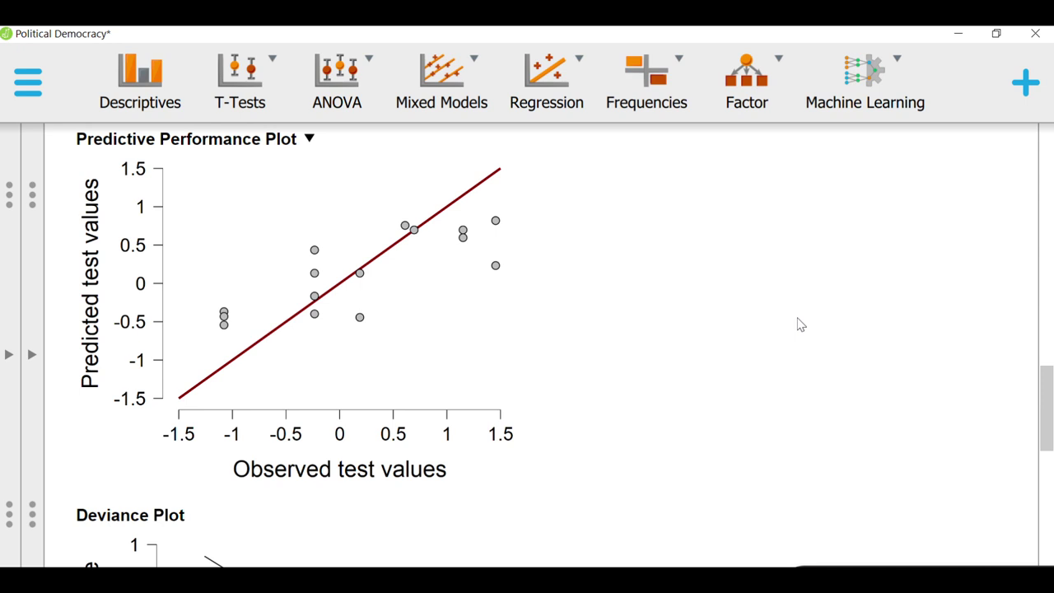
scroll(795, 317, up, 3)
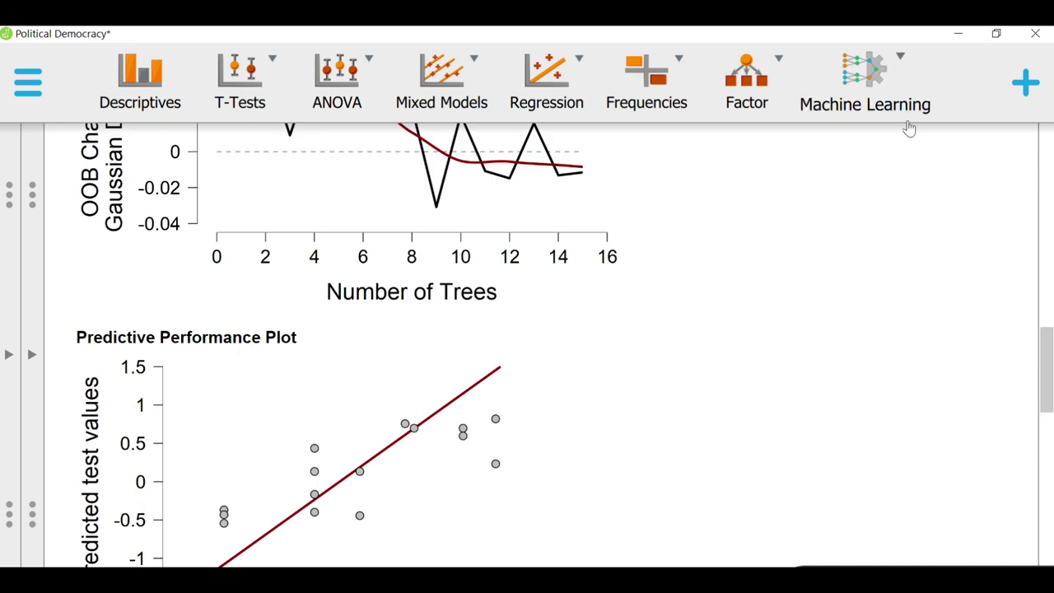
Reopen the Boosting Regression settings showing target y2 with predictors y1, y3–y8 and x1–x3.
click(859, 78)
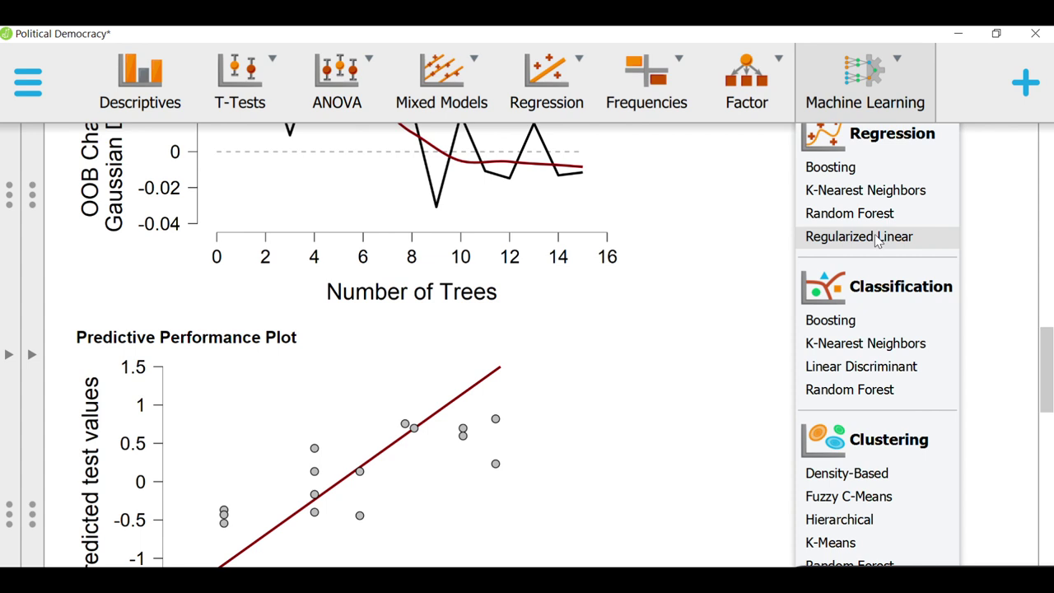
click(666, 301)
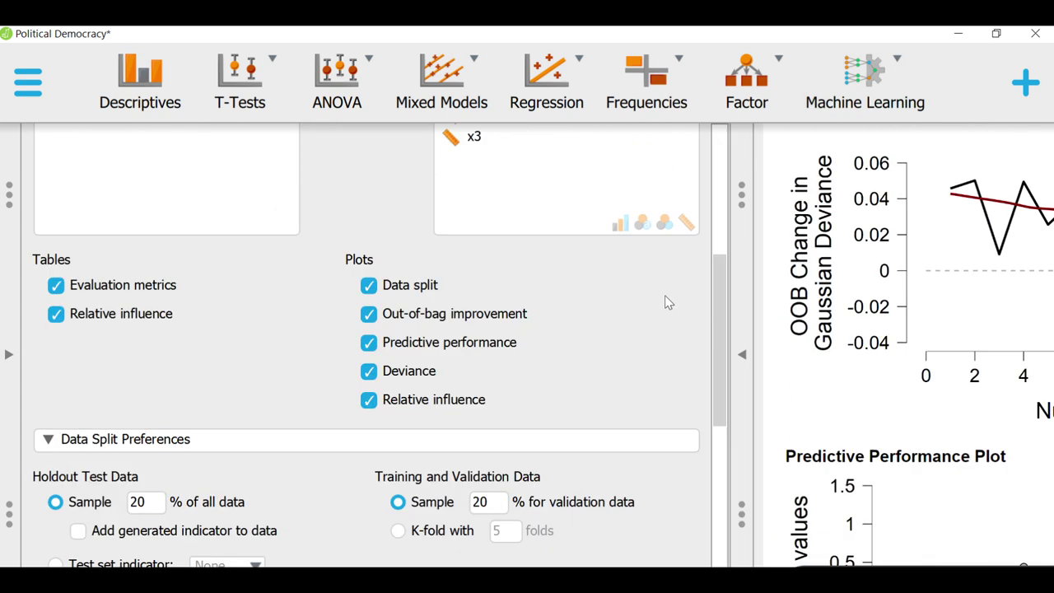
scroll(915, 304, up, 1)
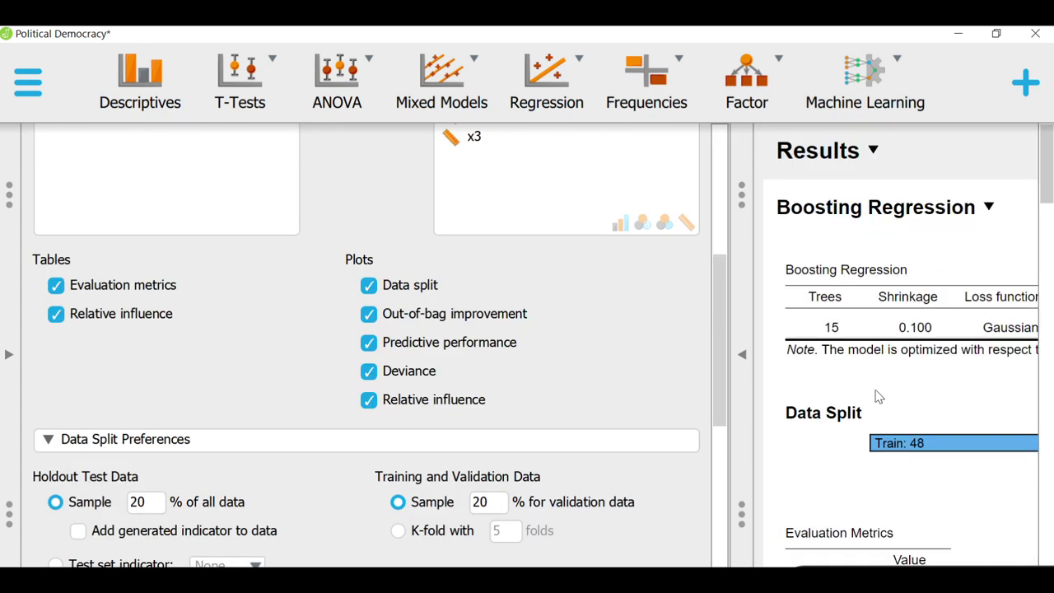
click(742, 355)
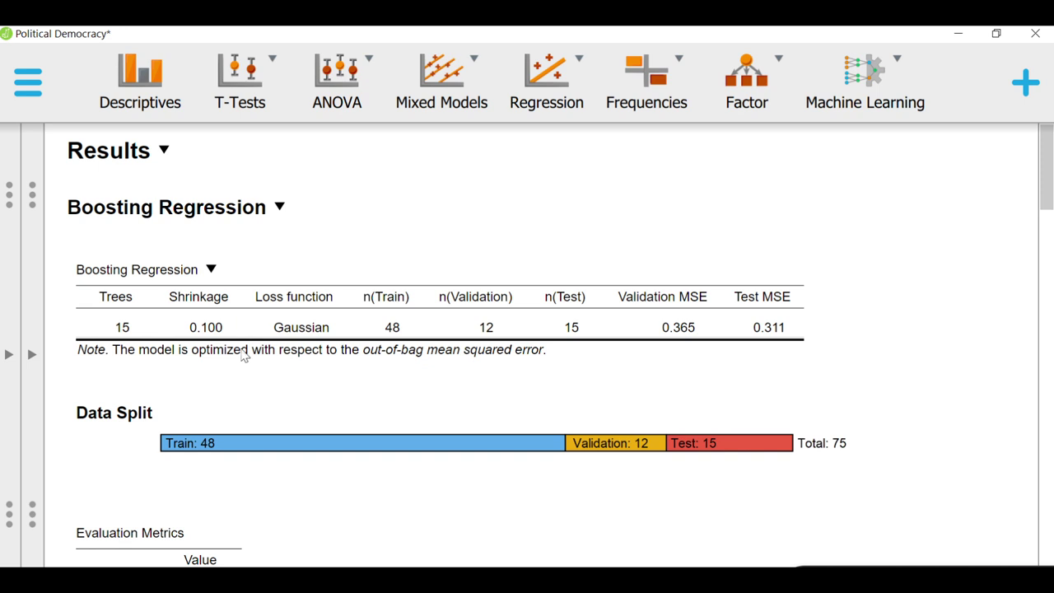
click(33, 354)
scroll(670, 322, up, 10)
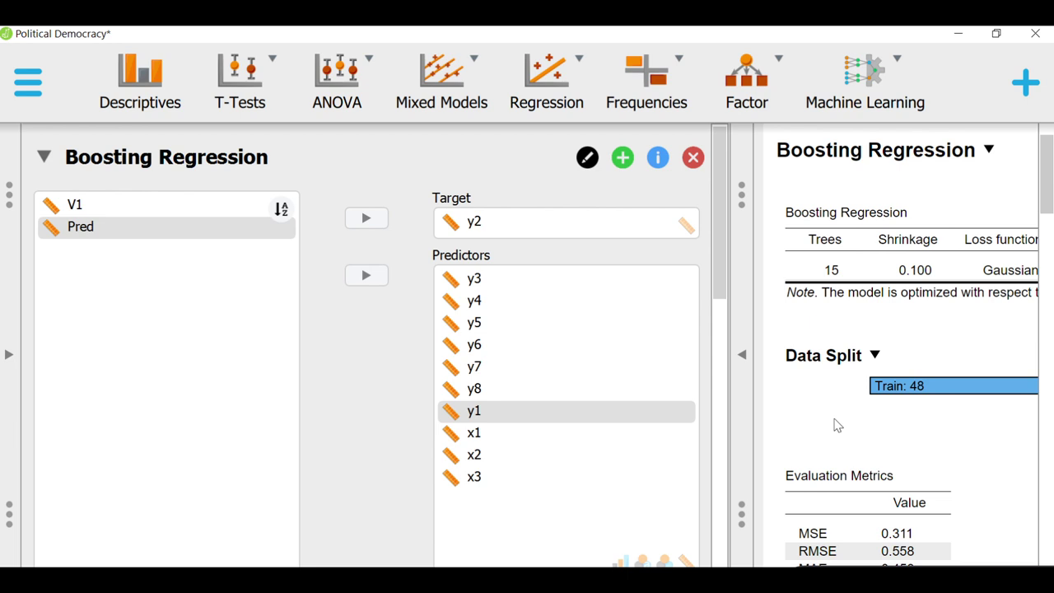
Review Evaluation Metrics (MSE 0.311, R² 0.631) and Relative Influence with results at full width.
scroll(838, 425, down, 2)
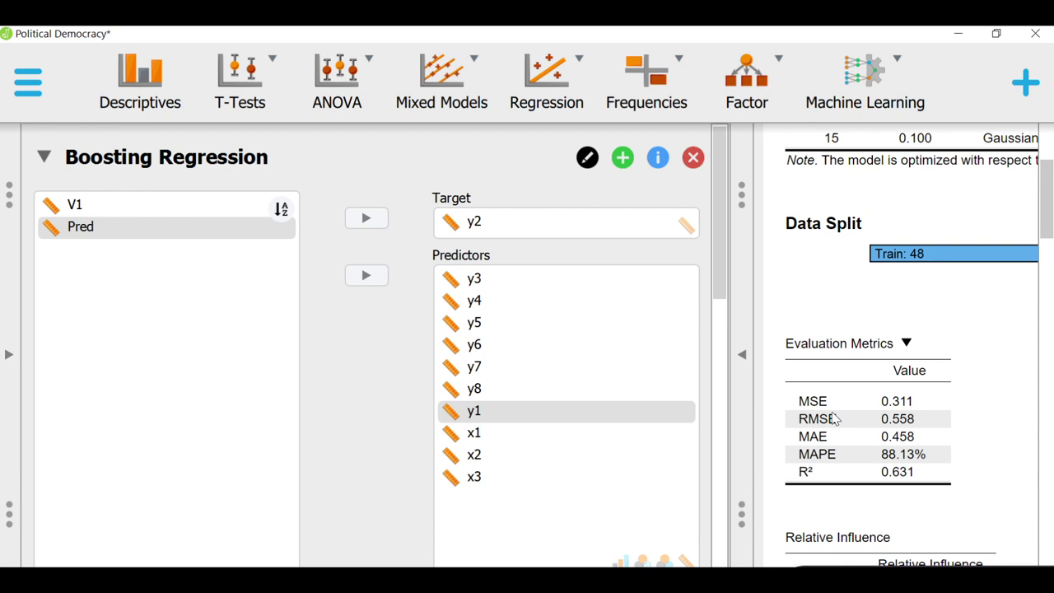
scroll(835, 419, down, 1)
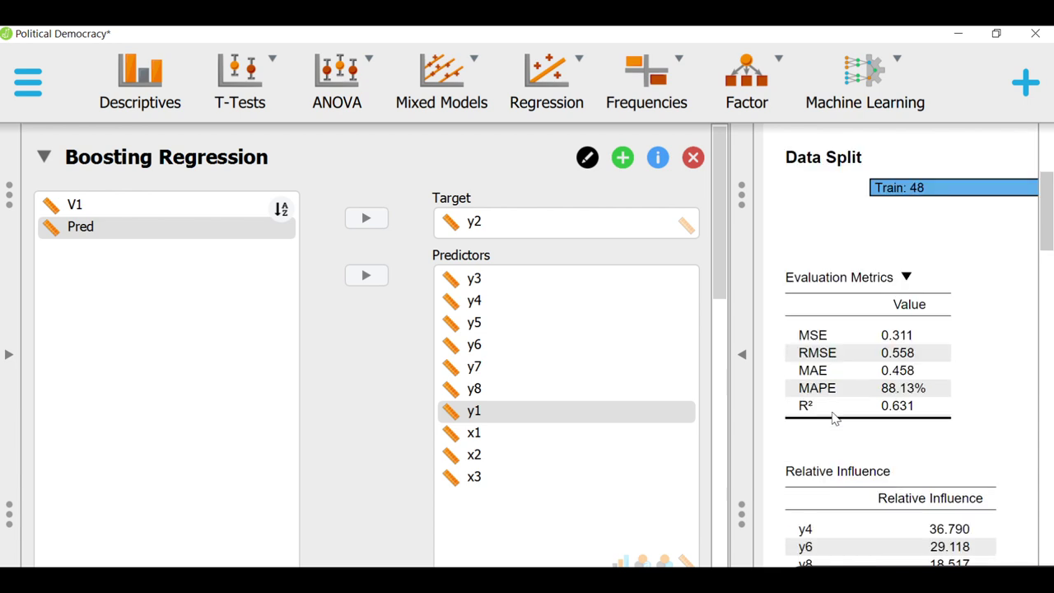
click(748, 372)
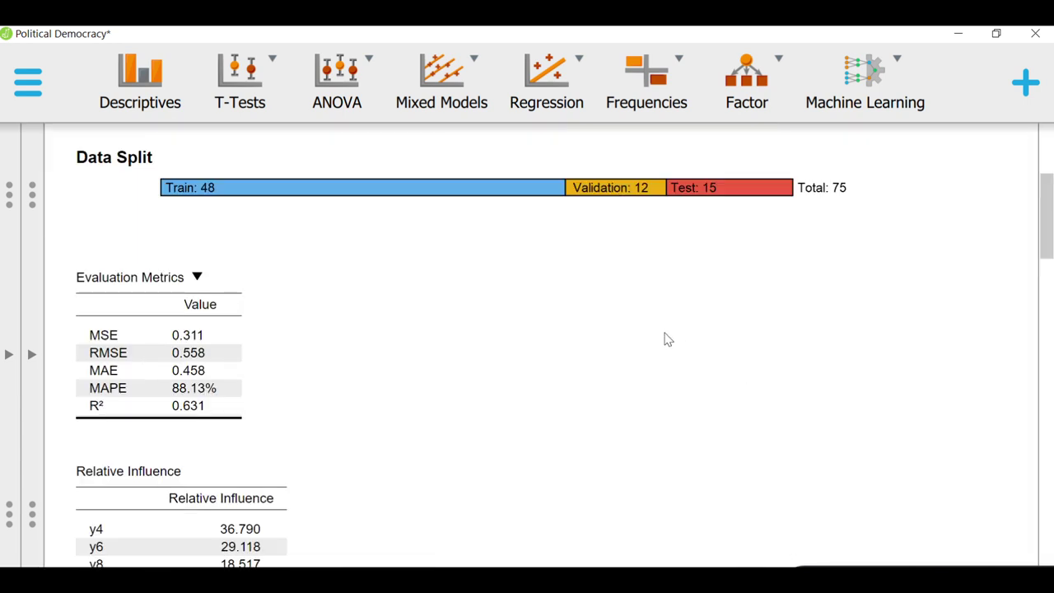